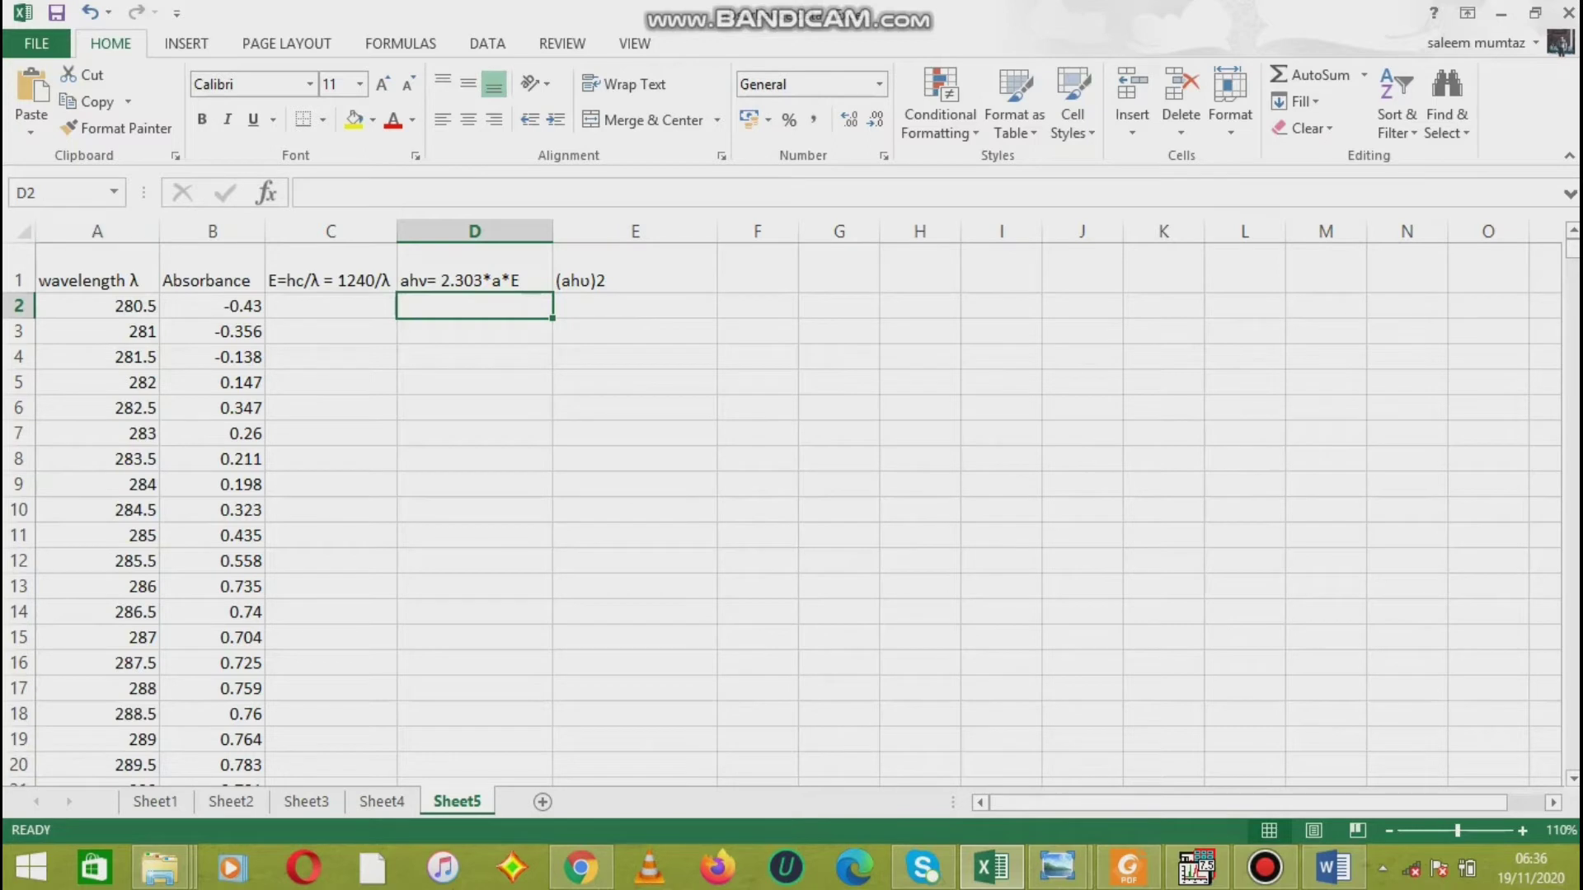
- Copy the wavelength and absorbance columns from Sheet5 into Origin's empty worksheet columns A and B, and plot them as a line graph
drag(97, 230, 231, 231)
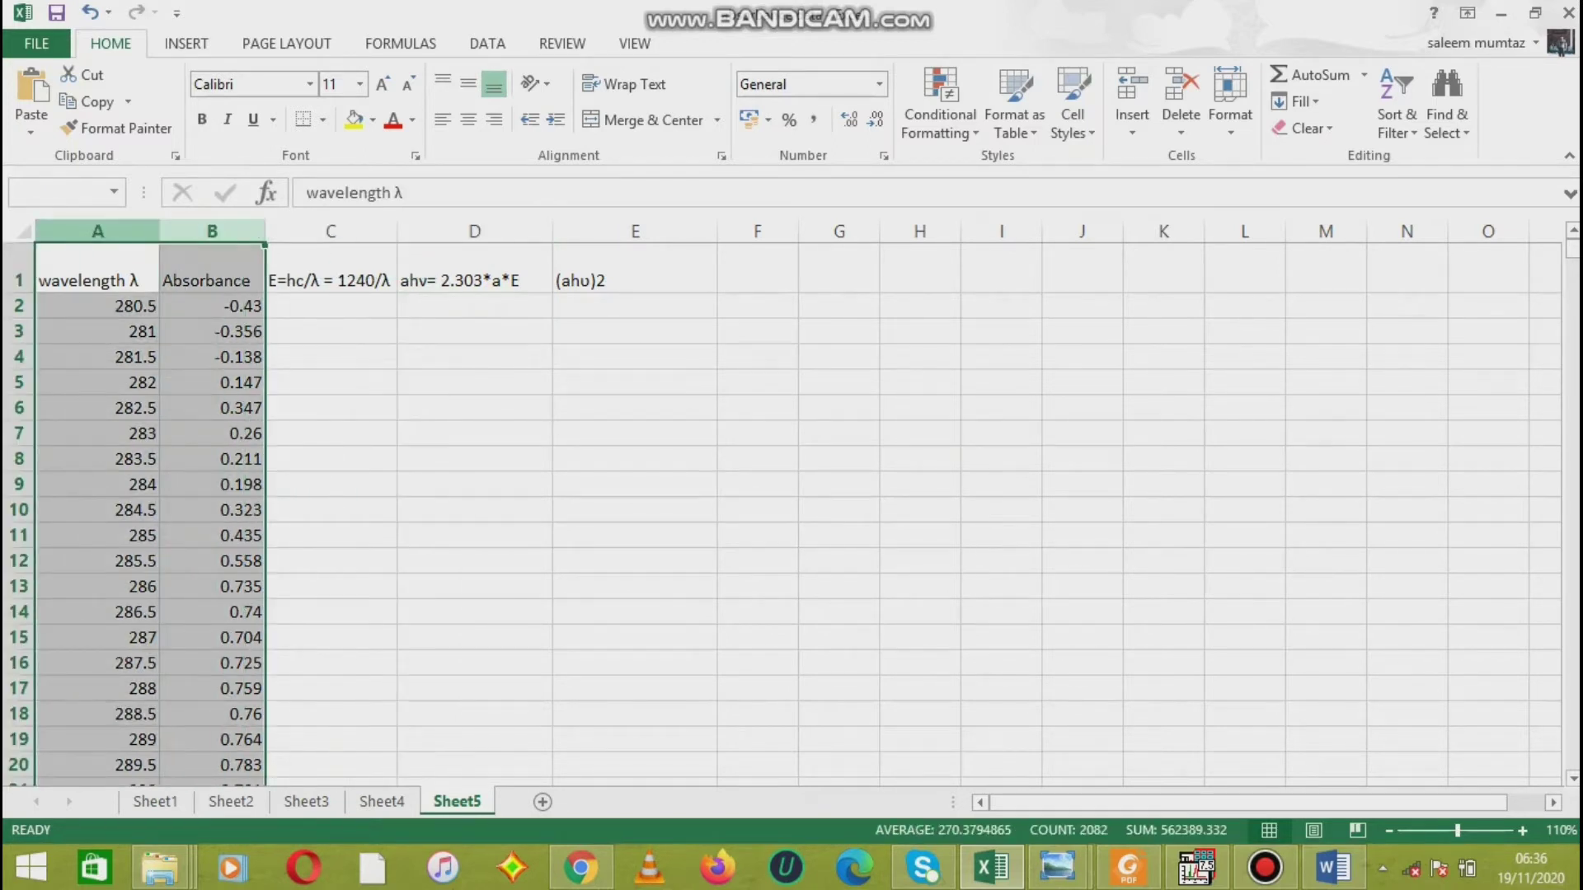
key(ctrl+c)
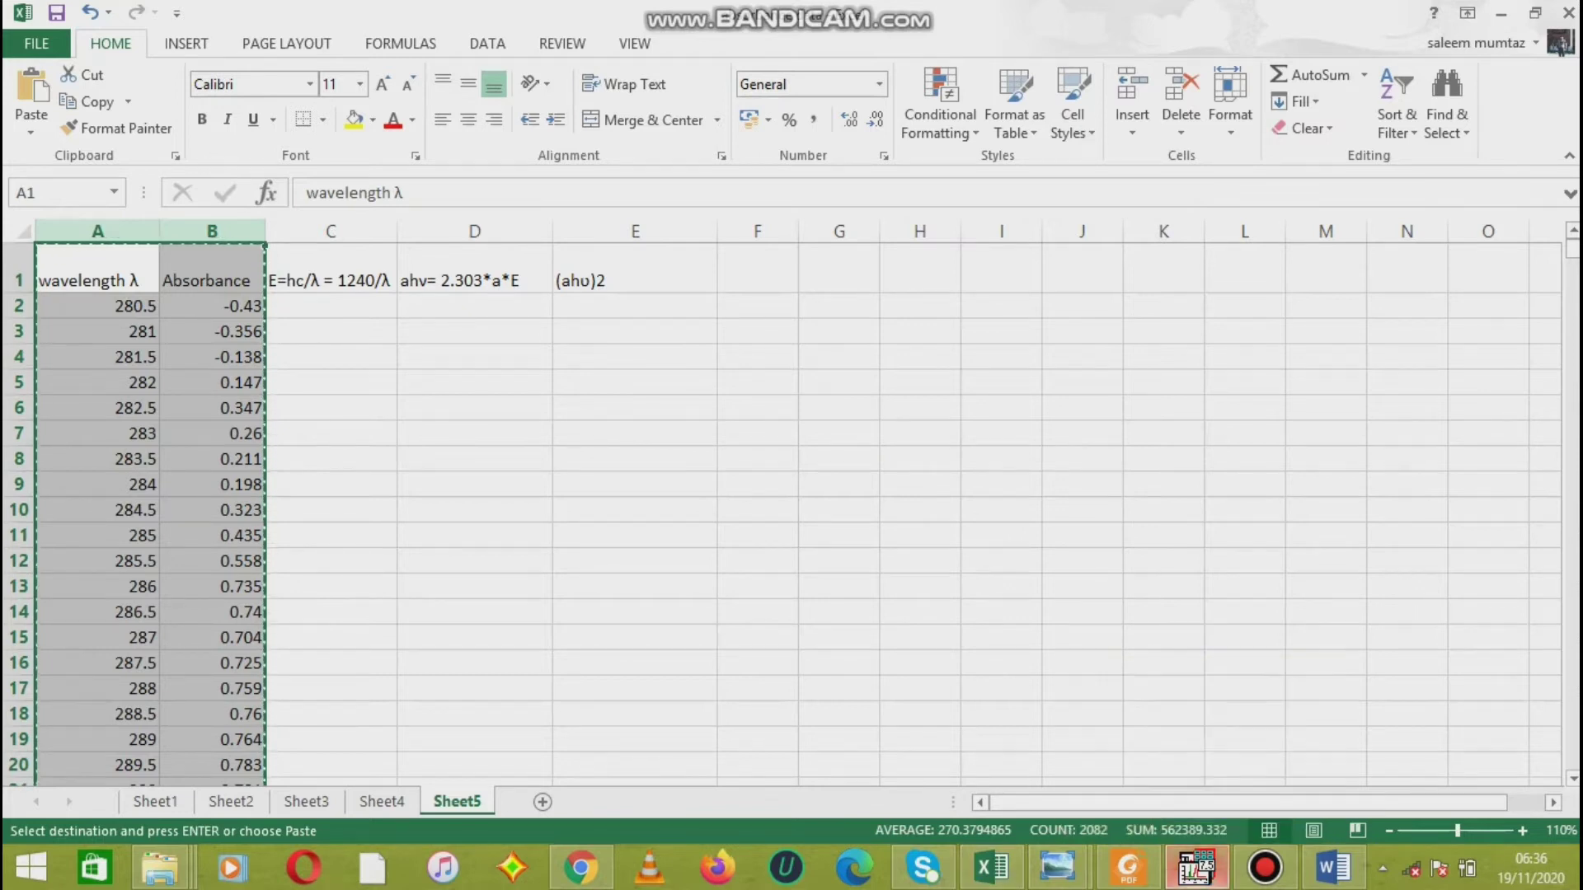
click(1195, 867)
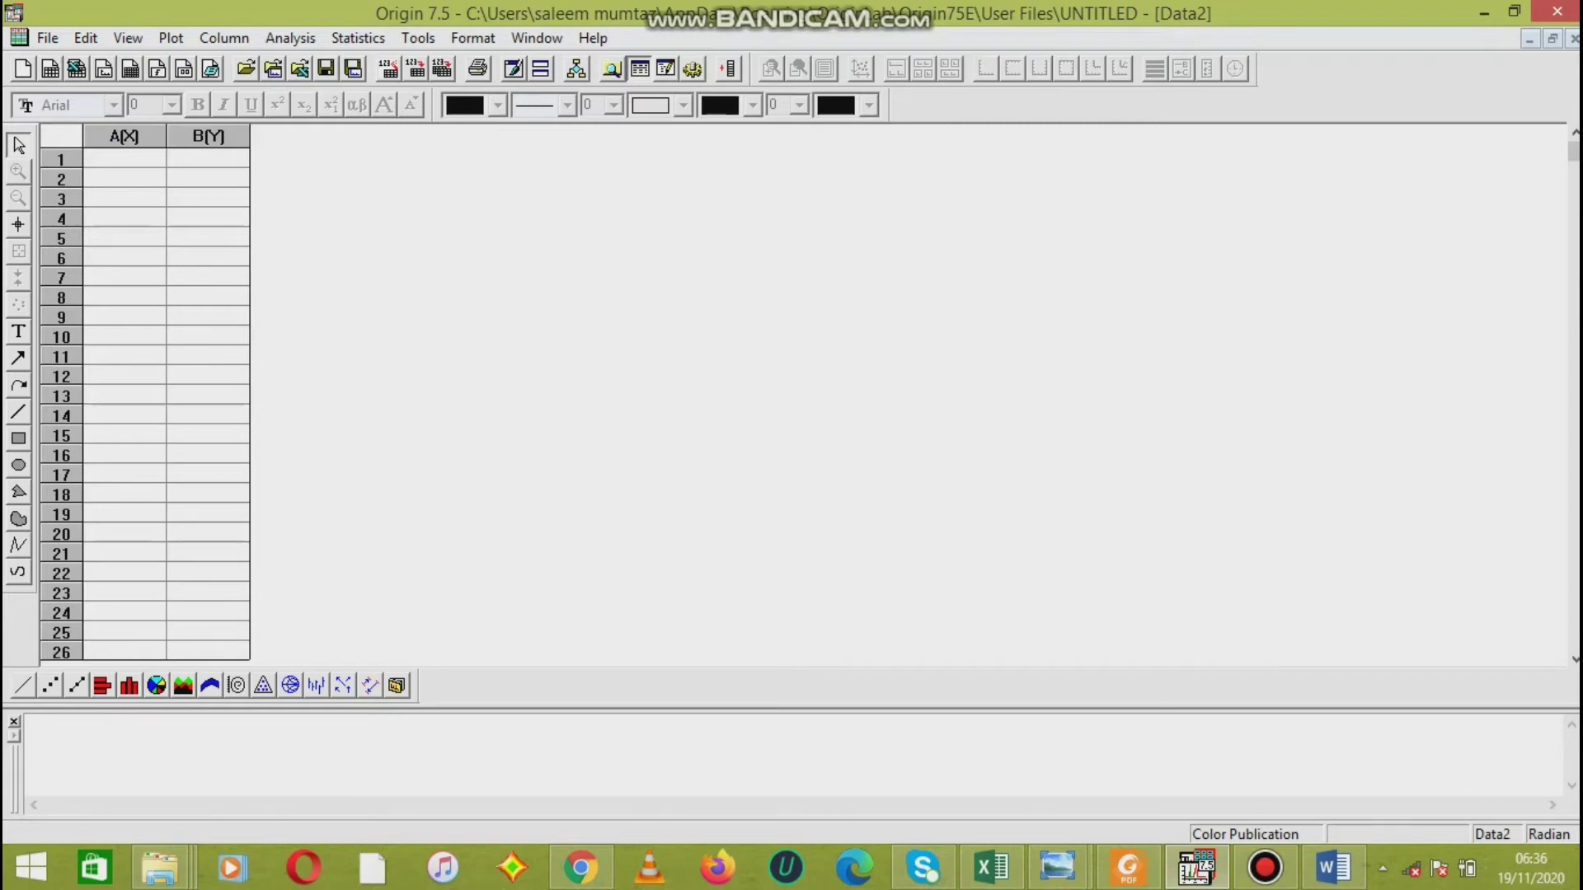
drag(125, 136, 208, 136)
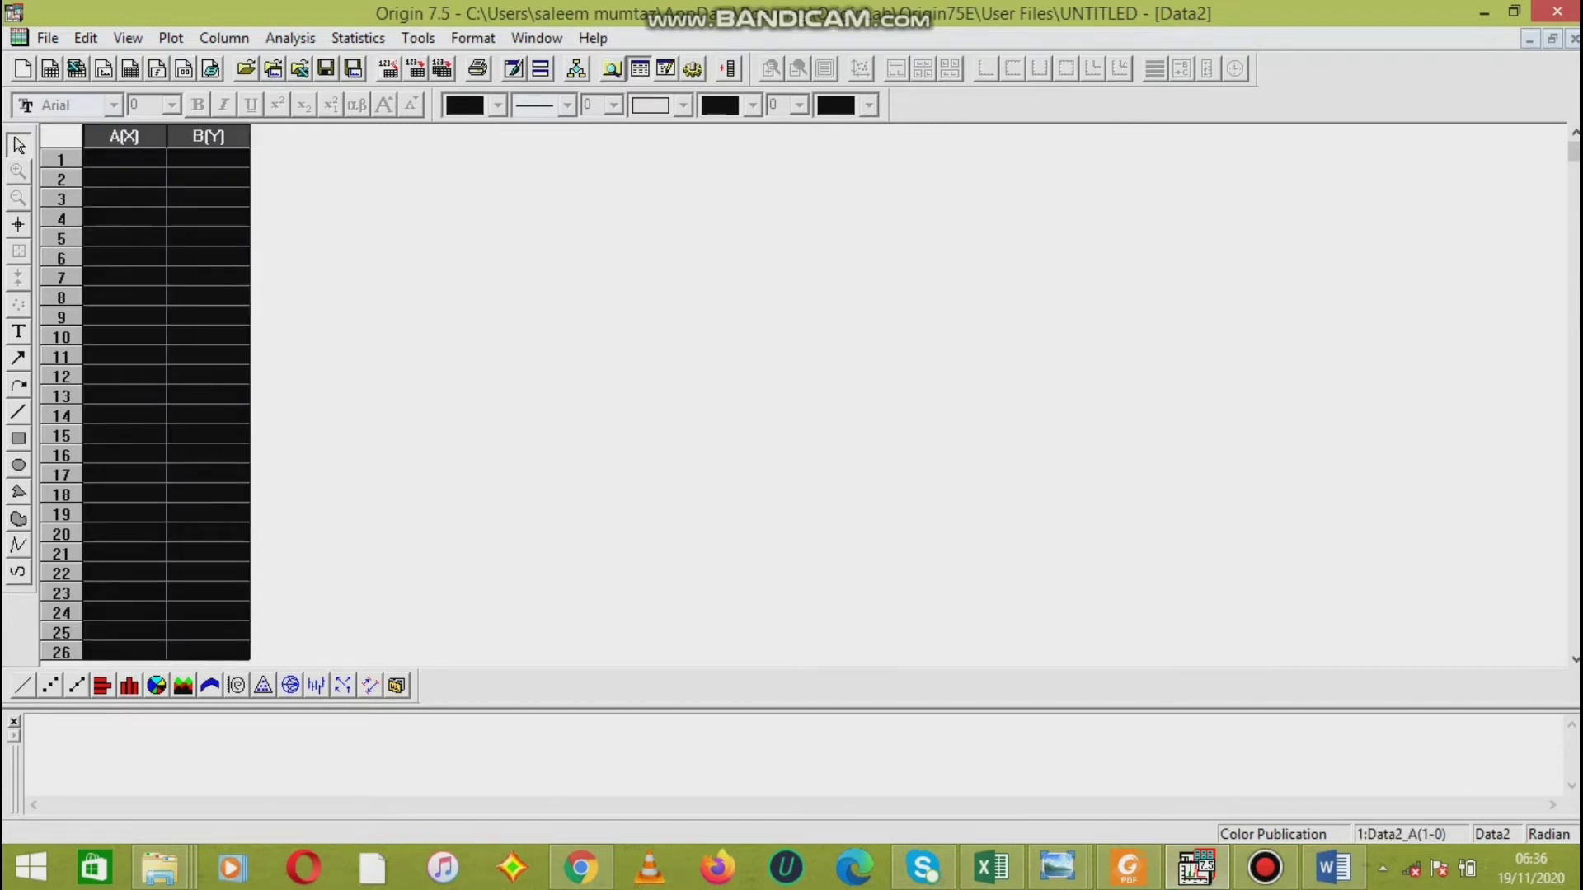
key(ctrl+v)
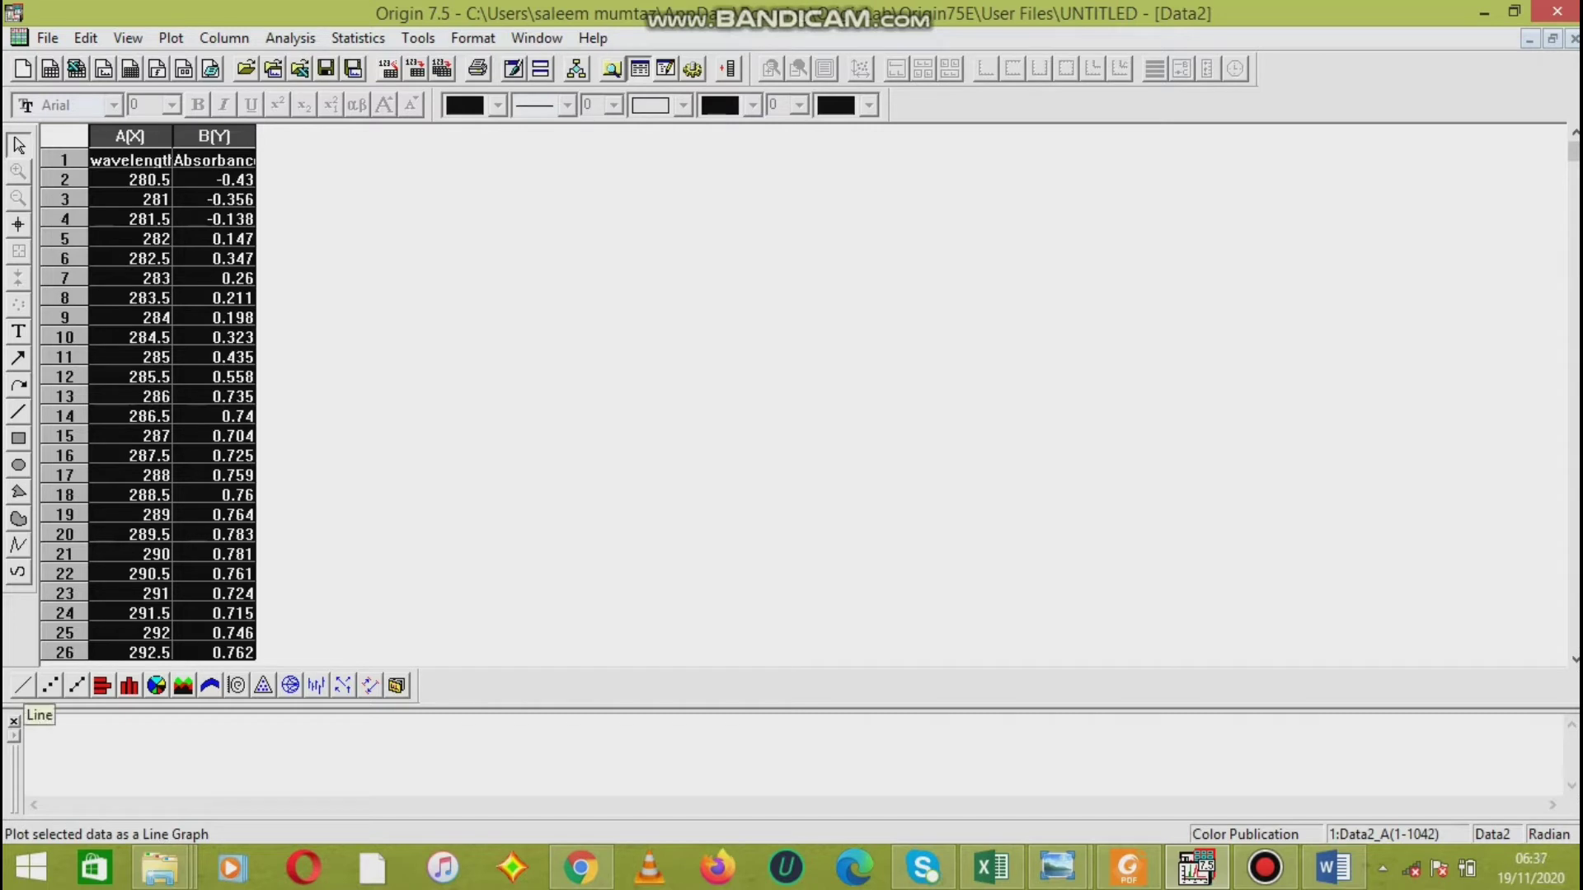
click(171, 38)
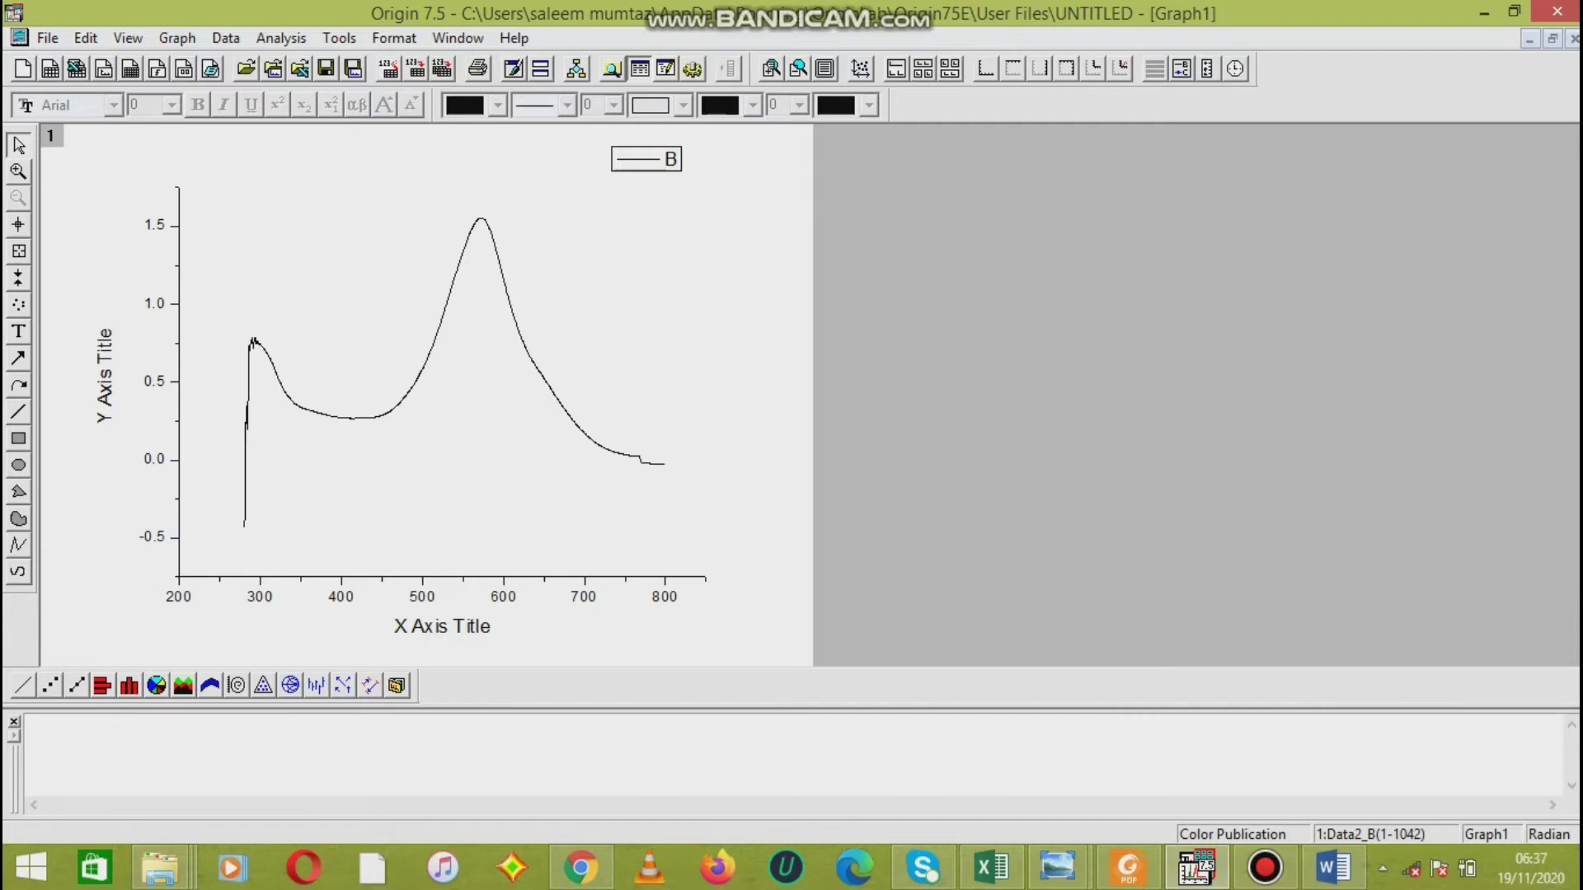
- Set the line thickness of the graph's bottom X axis to 2
click(441, 579)
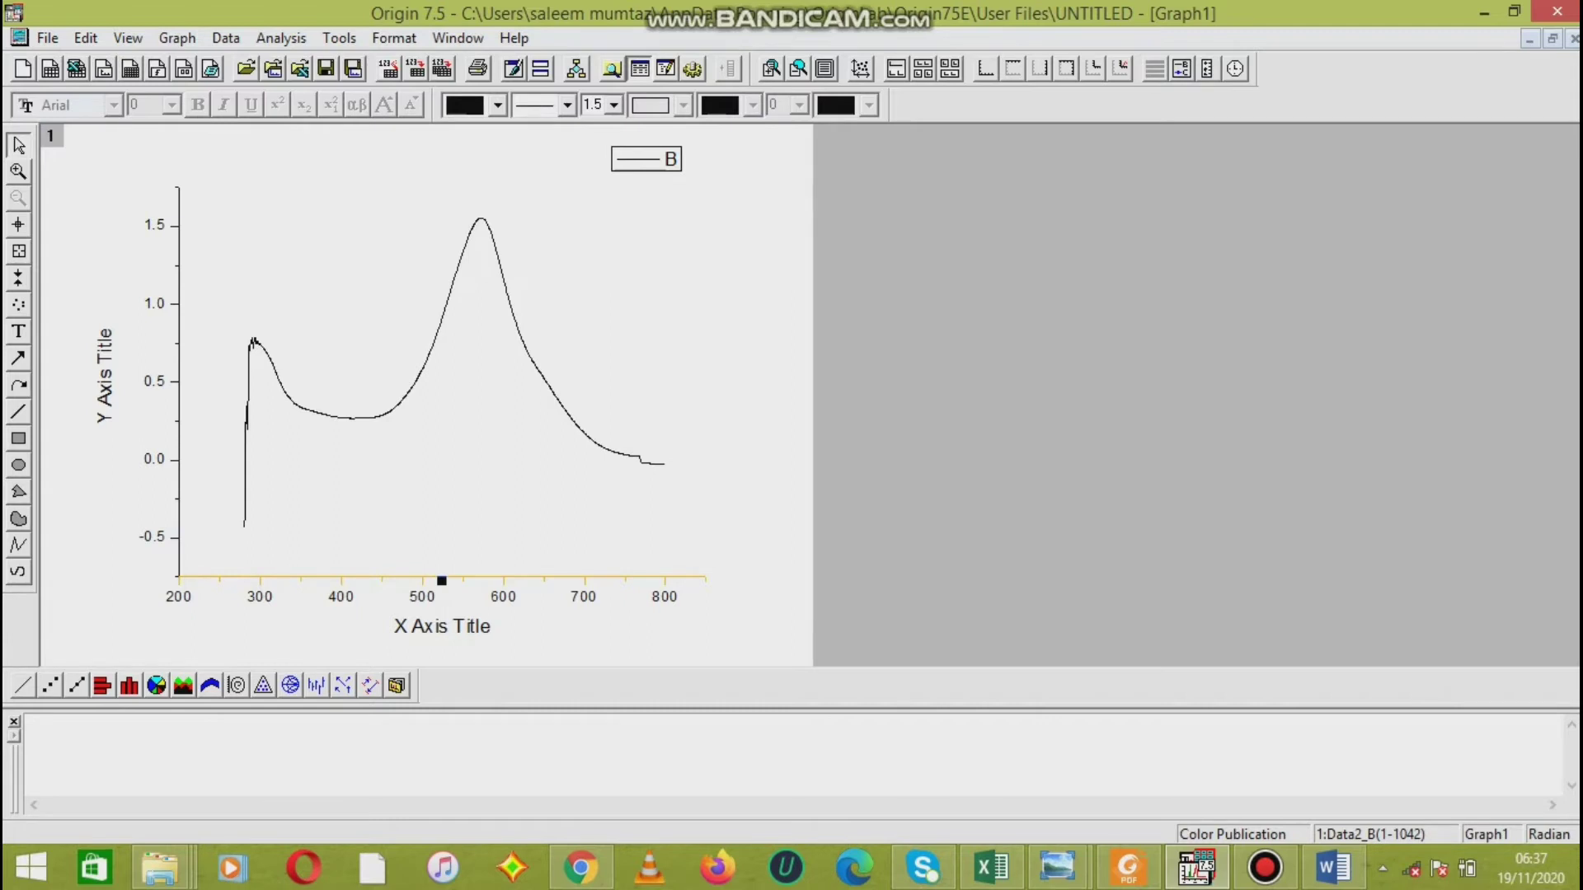
click(613, 105)
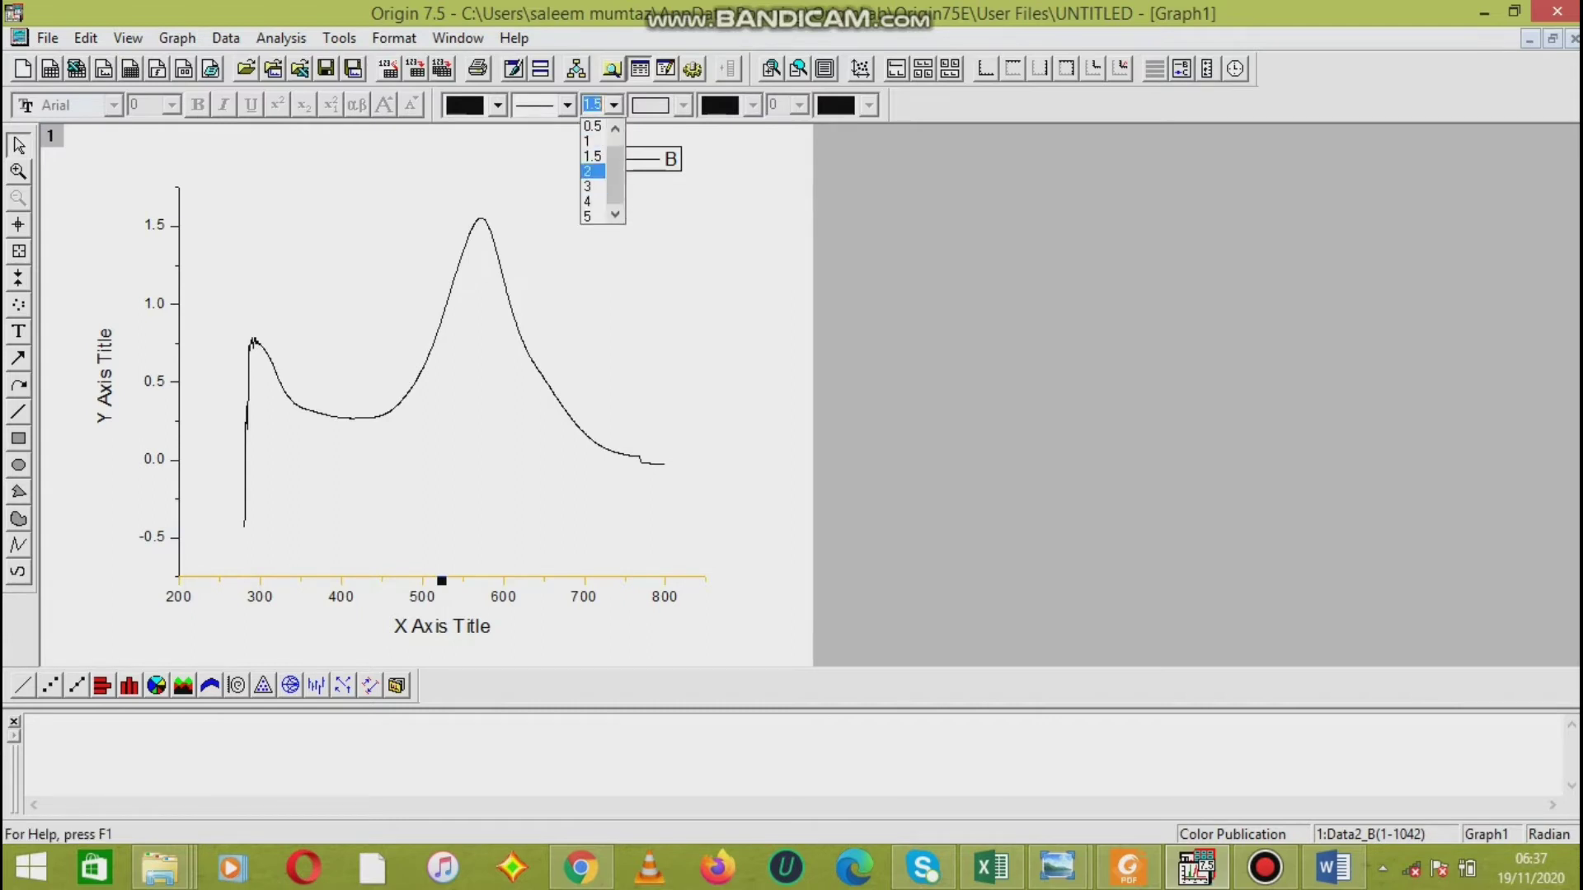
key(Return)
click(442, 382)
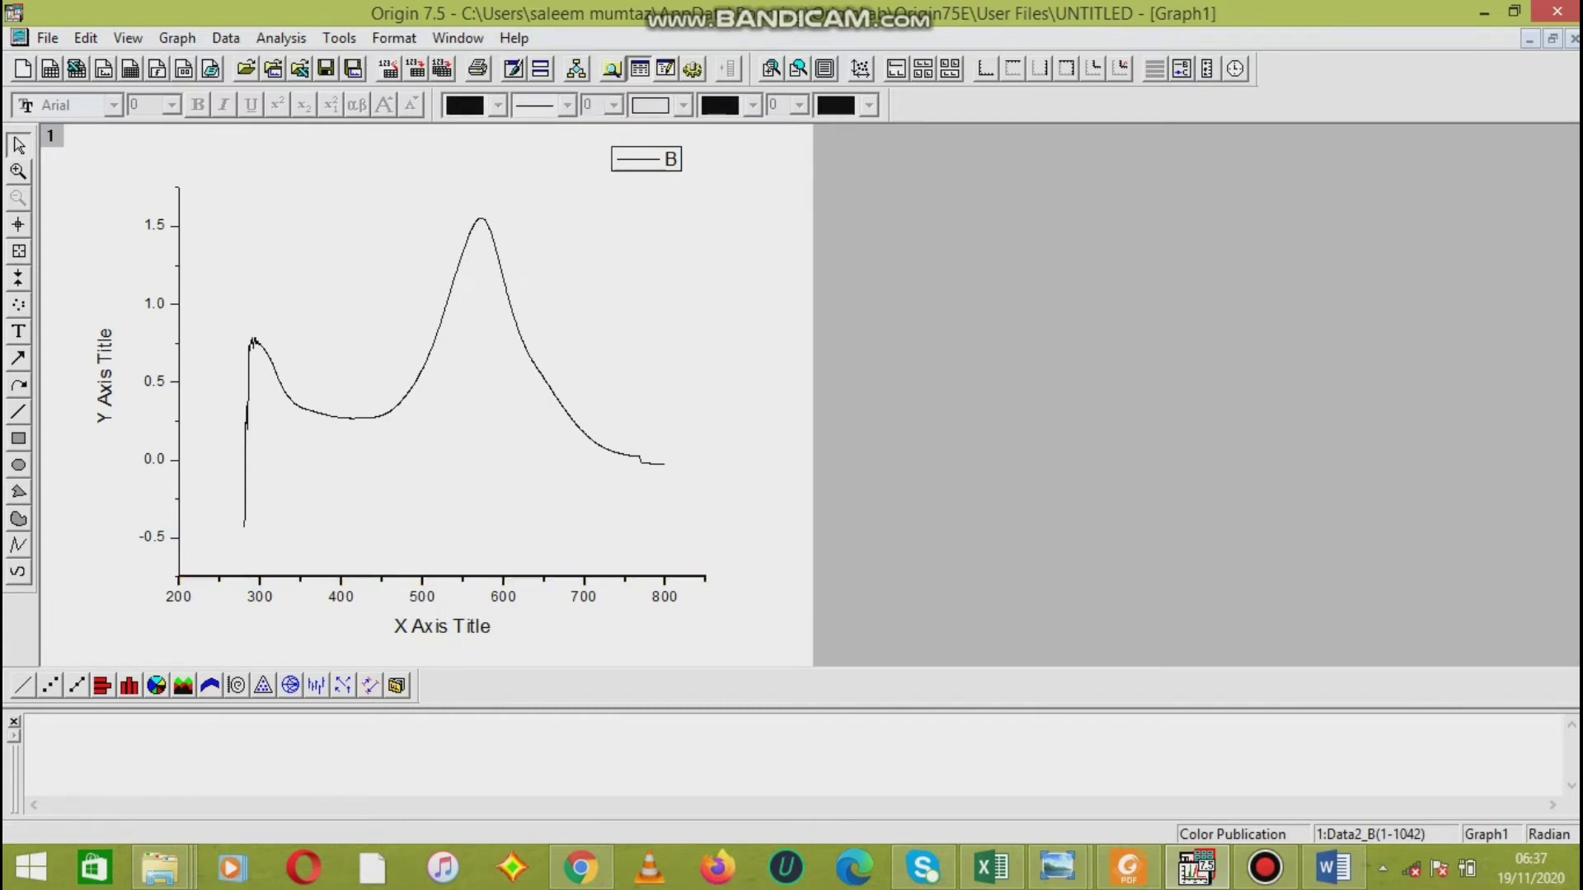
key(Escape)
- Set the upper limit of the Y axis scale to 2
double_click(178, 428)
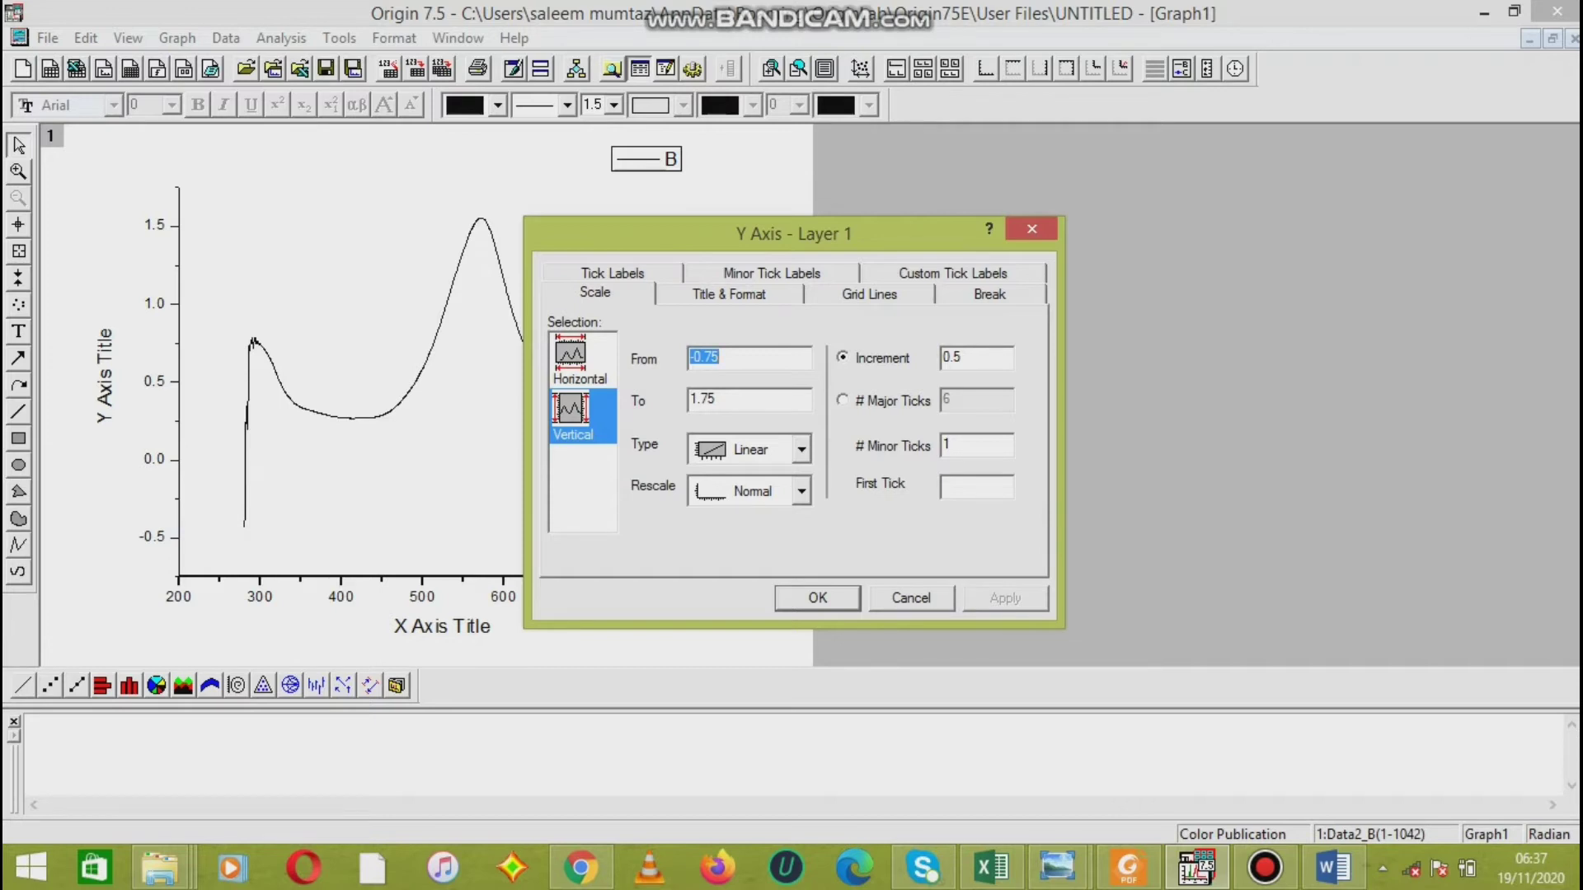
key(Tab)
text(2)
click(1005, 598)
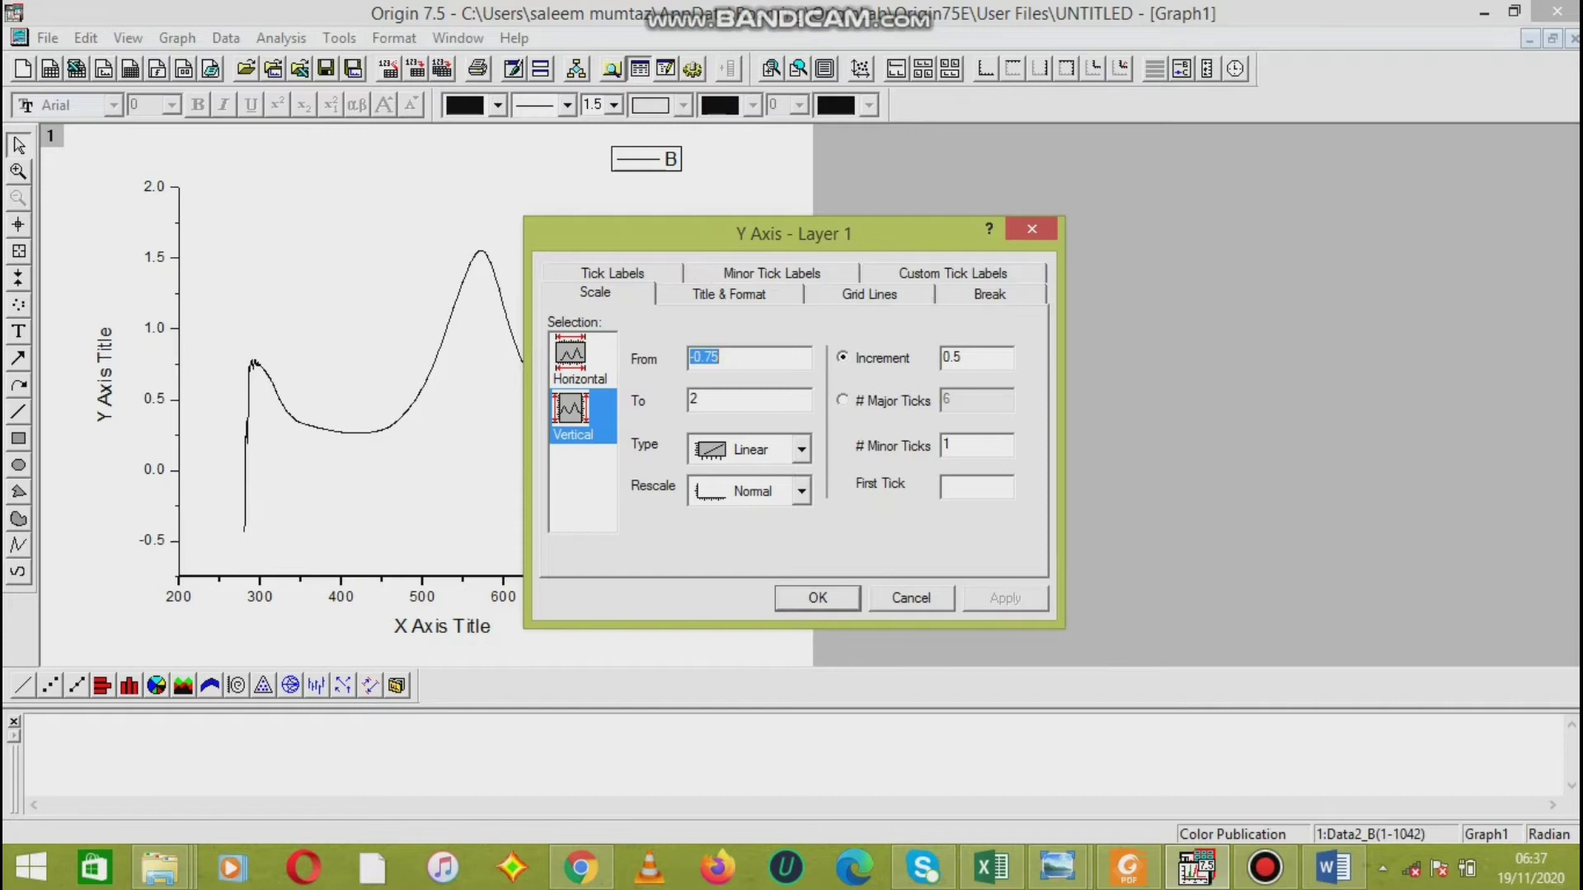
- Set the upper limit of the horizontal X axis scale to 900
click(581, 360)
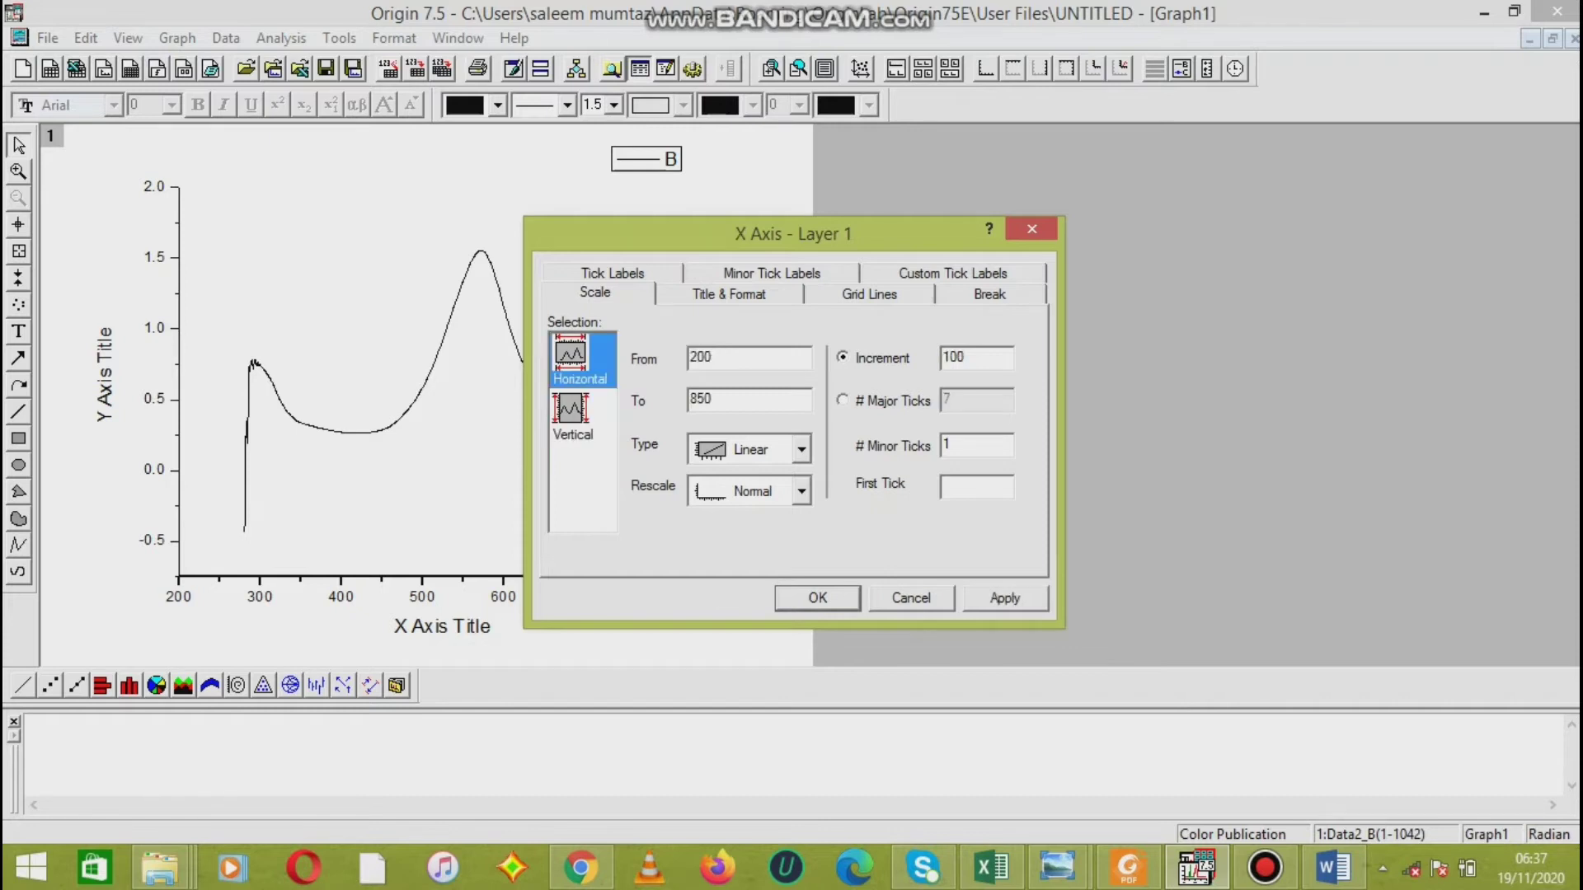
drag(792, 233, 1022, 189)
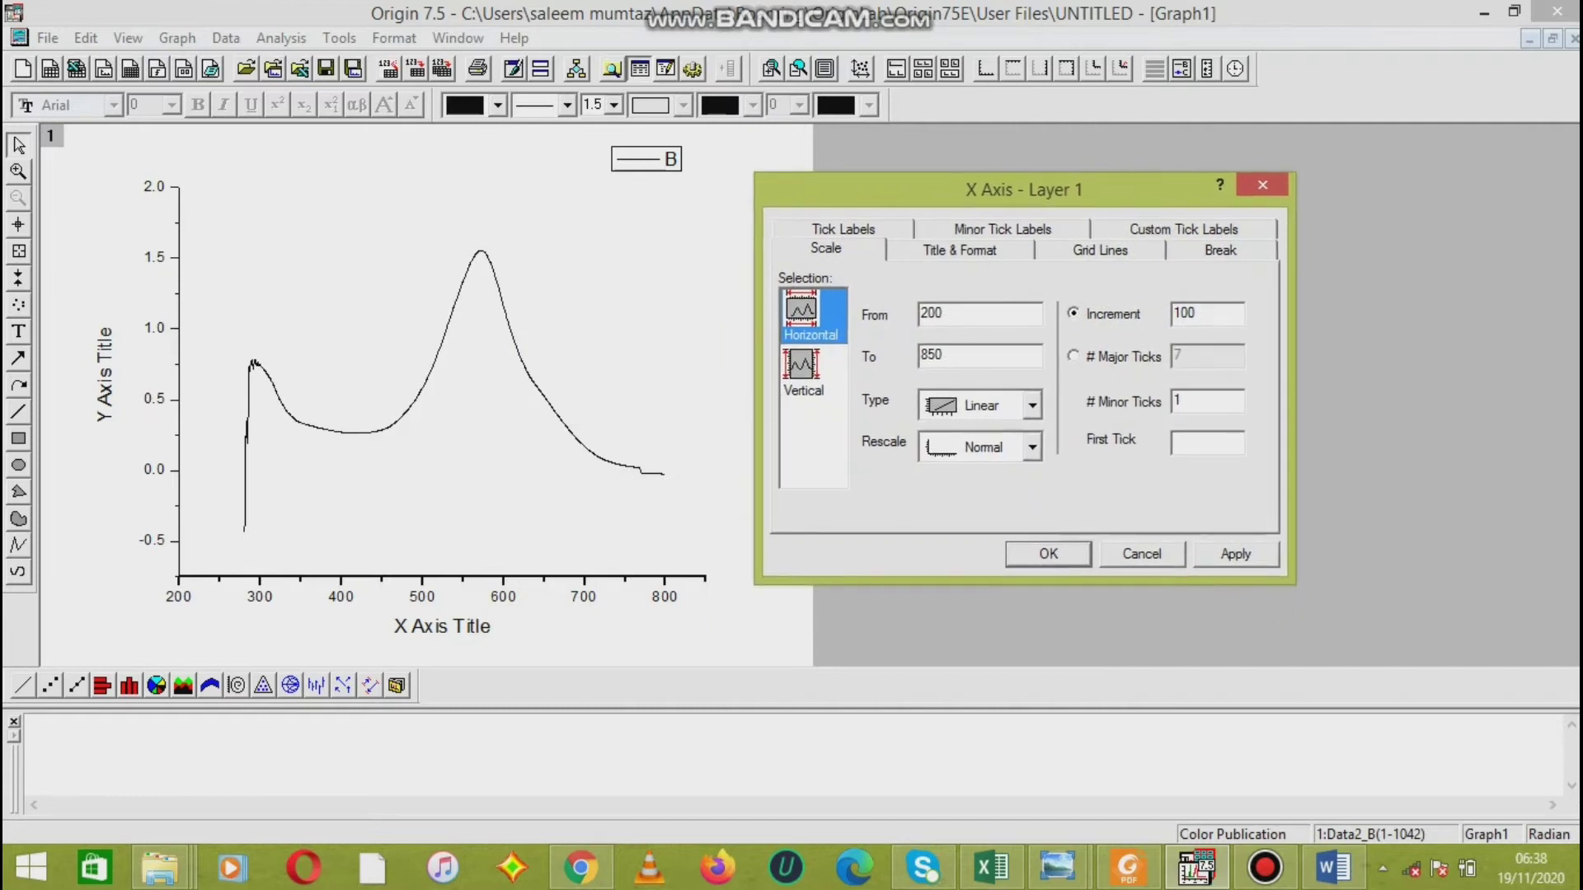
double_click(932, 355)
text(900)
key(Return)
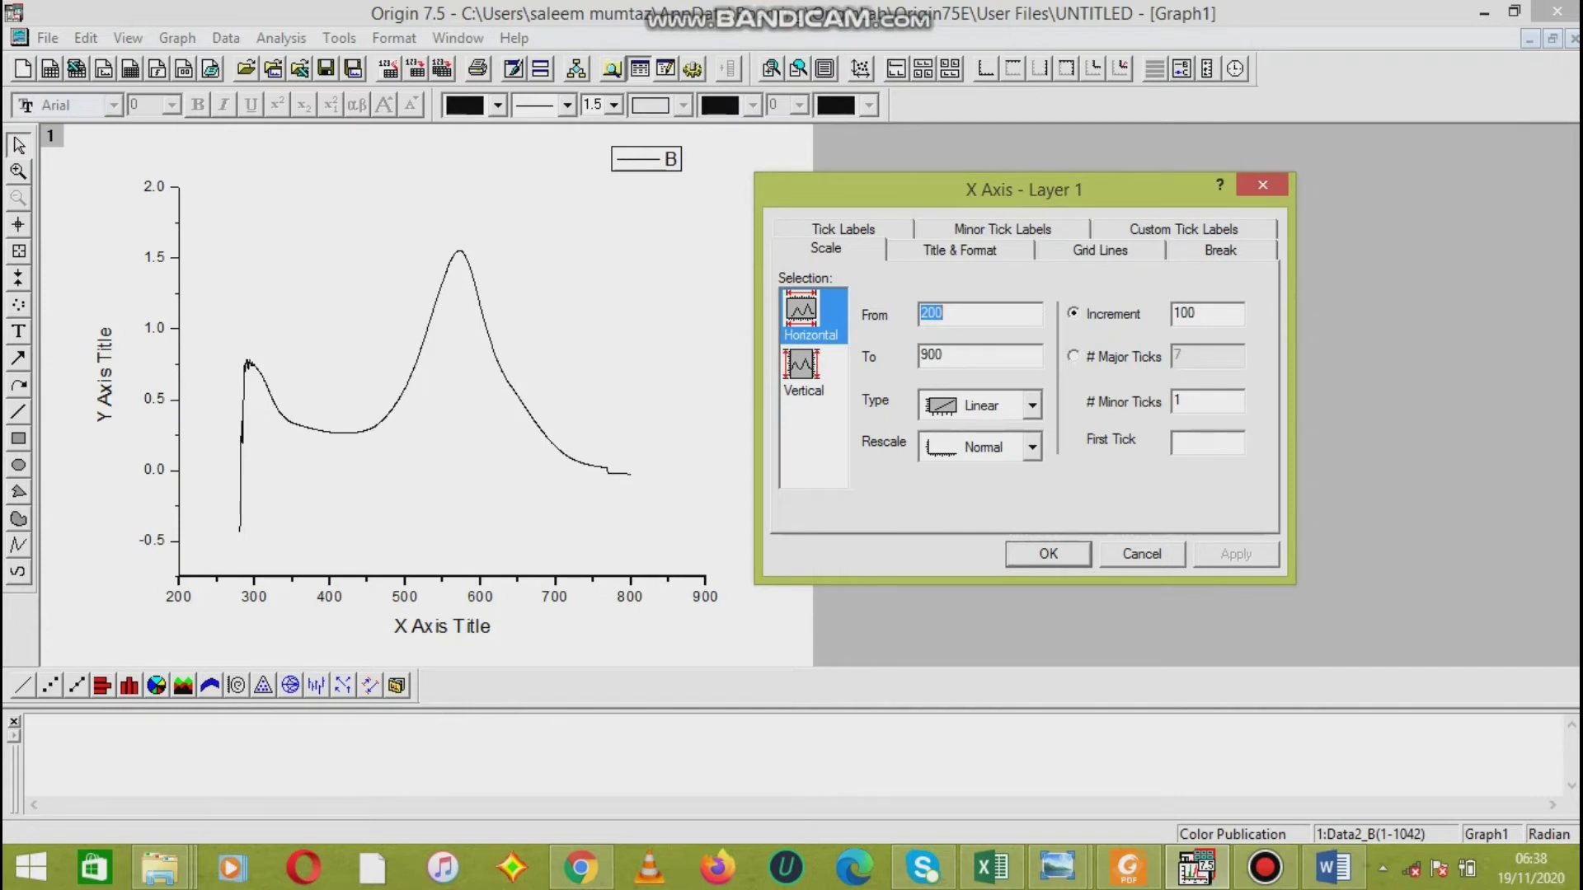
- Show the graph's top axis with both major and minor ticks set to None
key(ctrl+Tab)
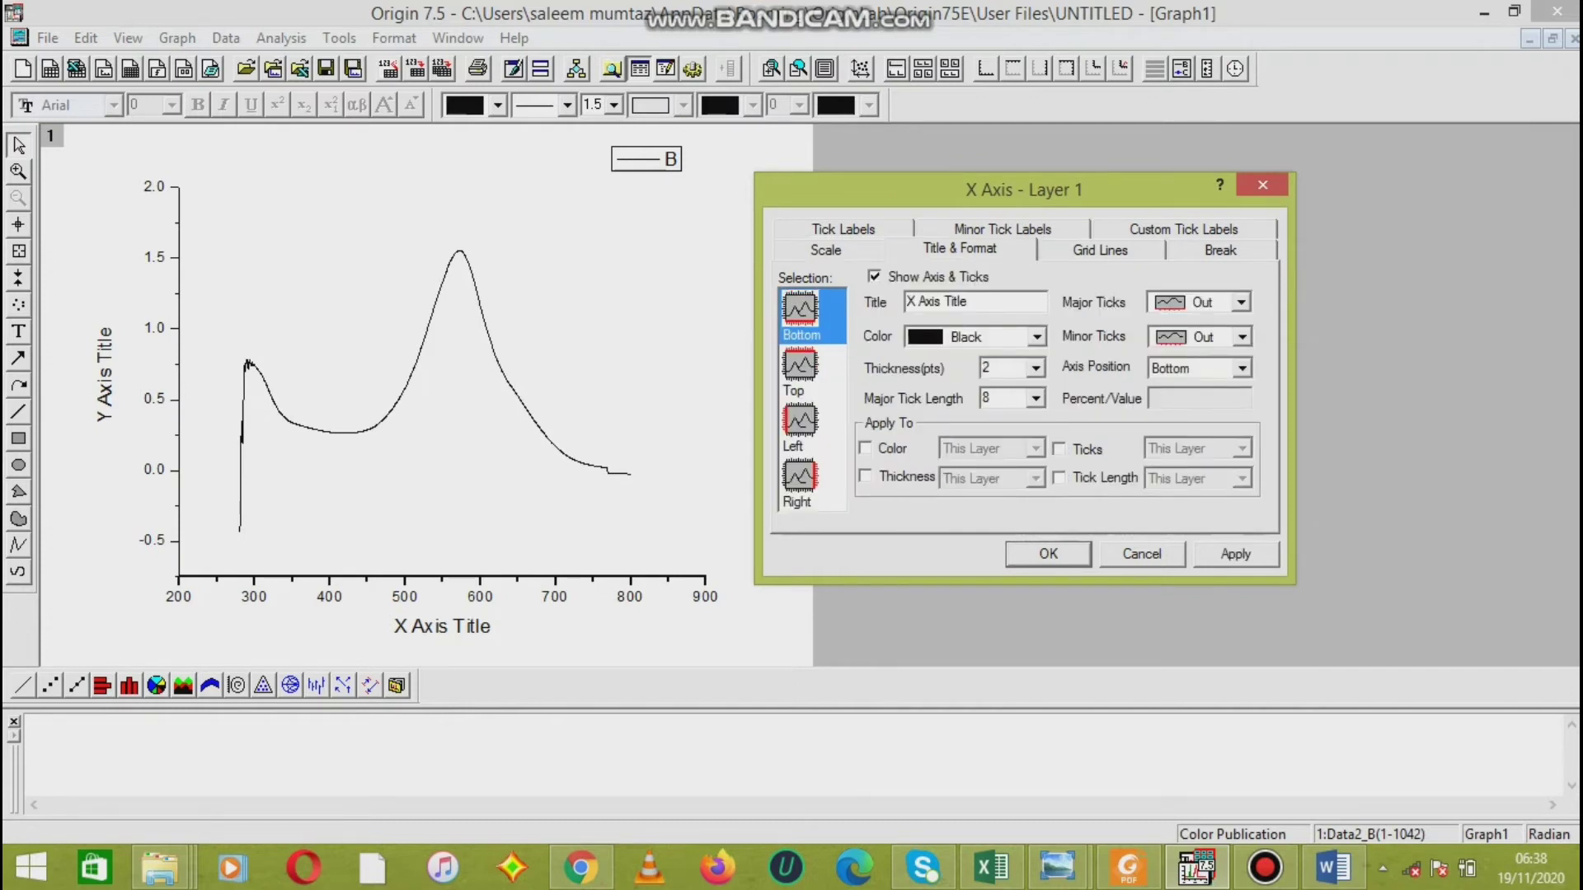
click(800, 371)
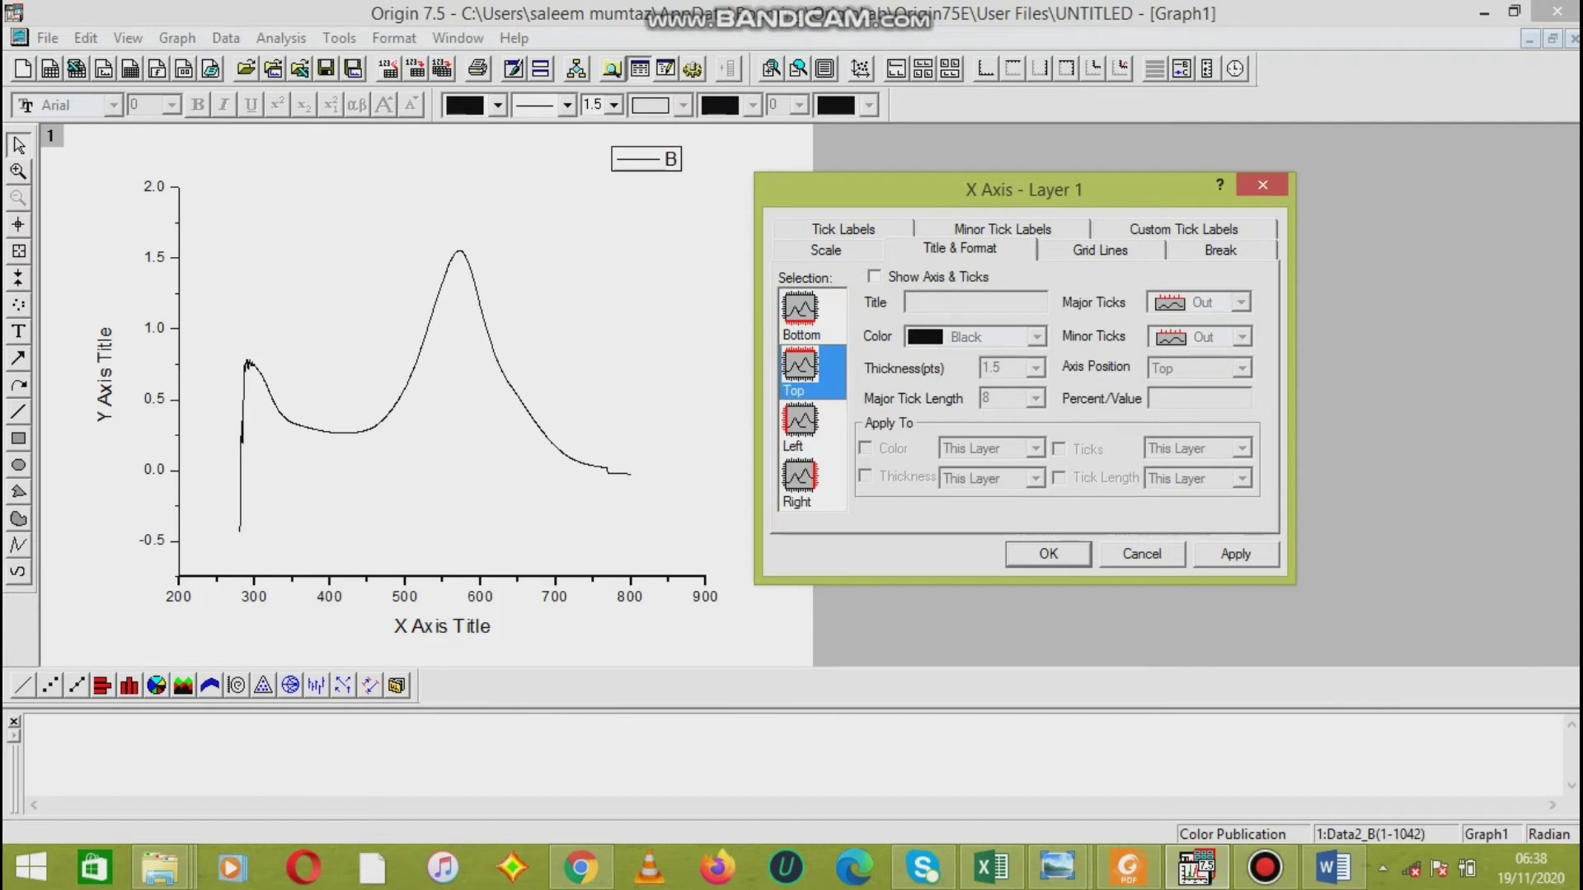
click(874, 276)
click(1240, 302)
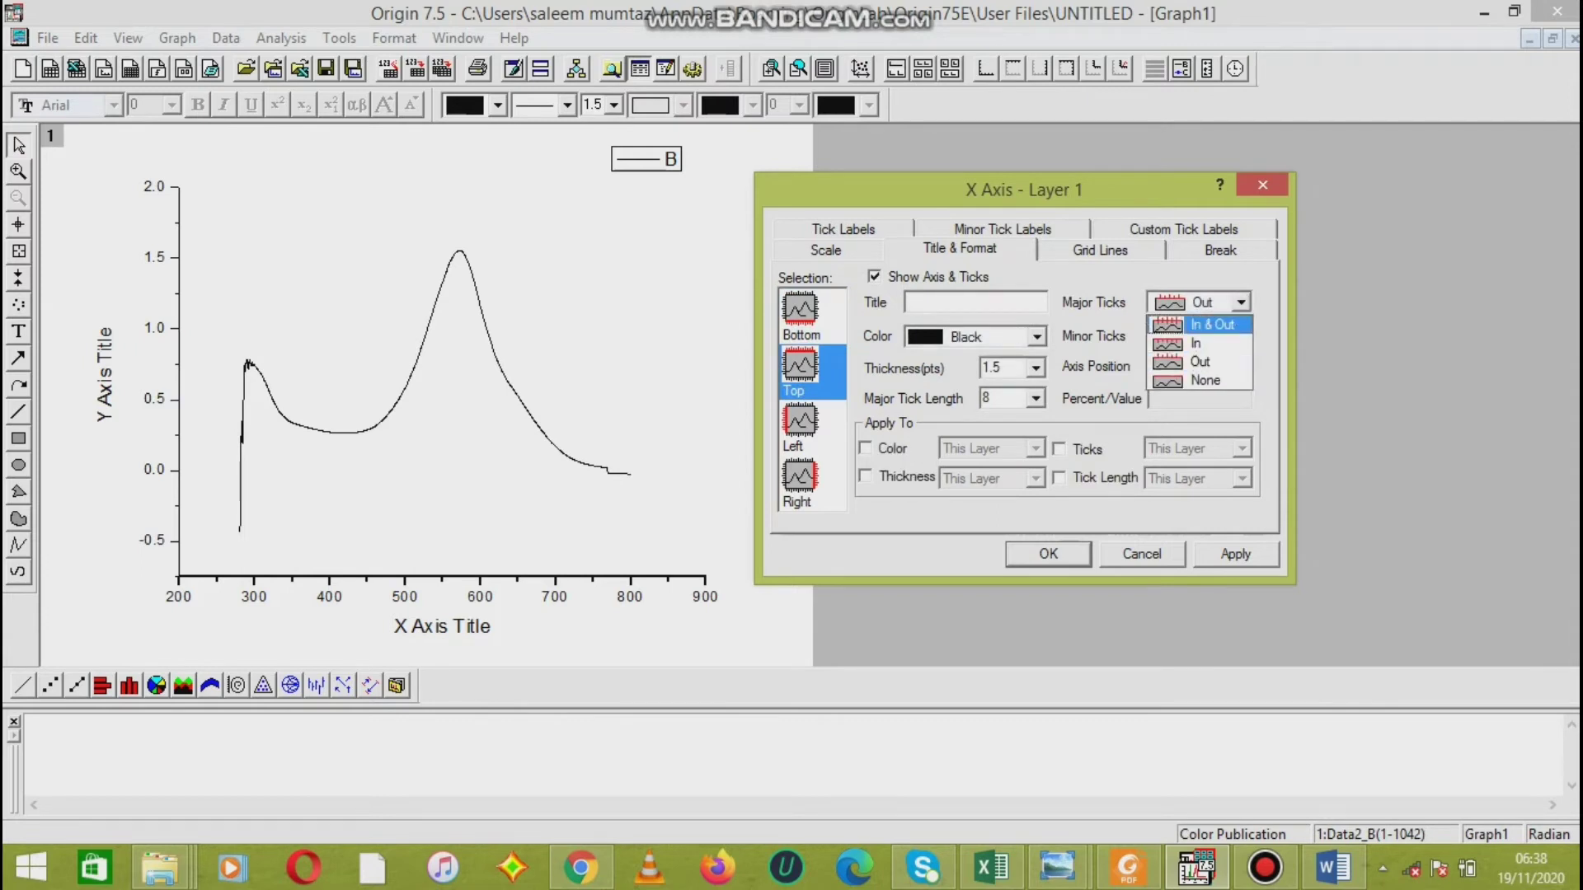
click(1200, 380)
key(Down)
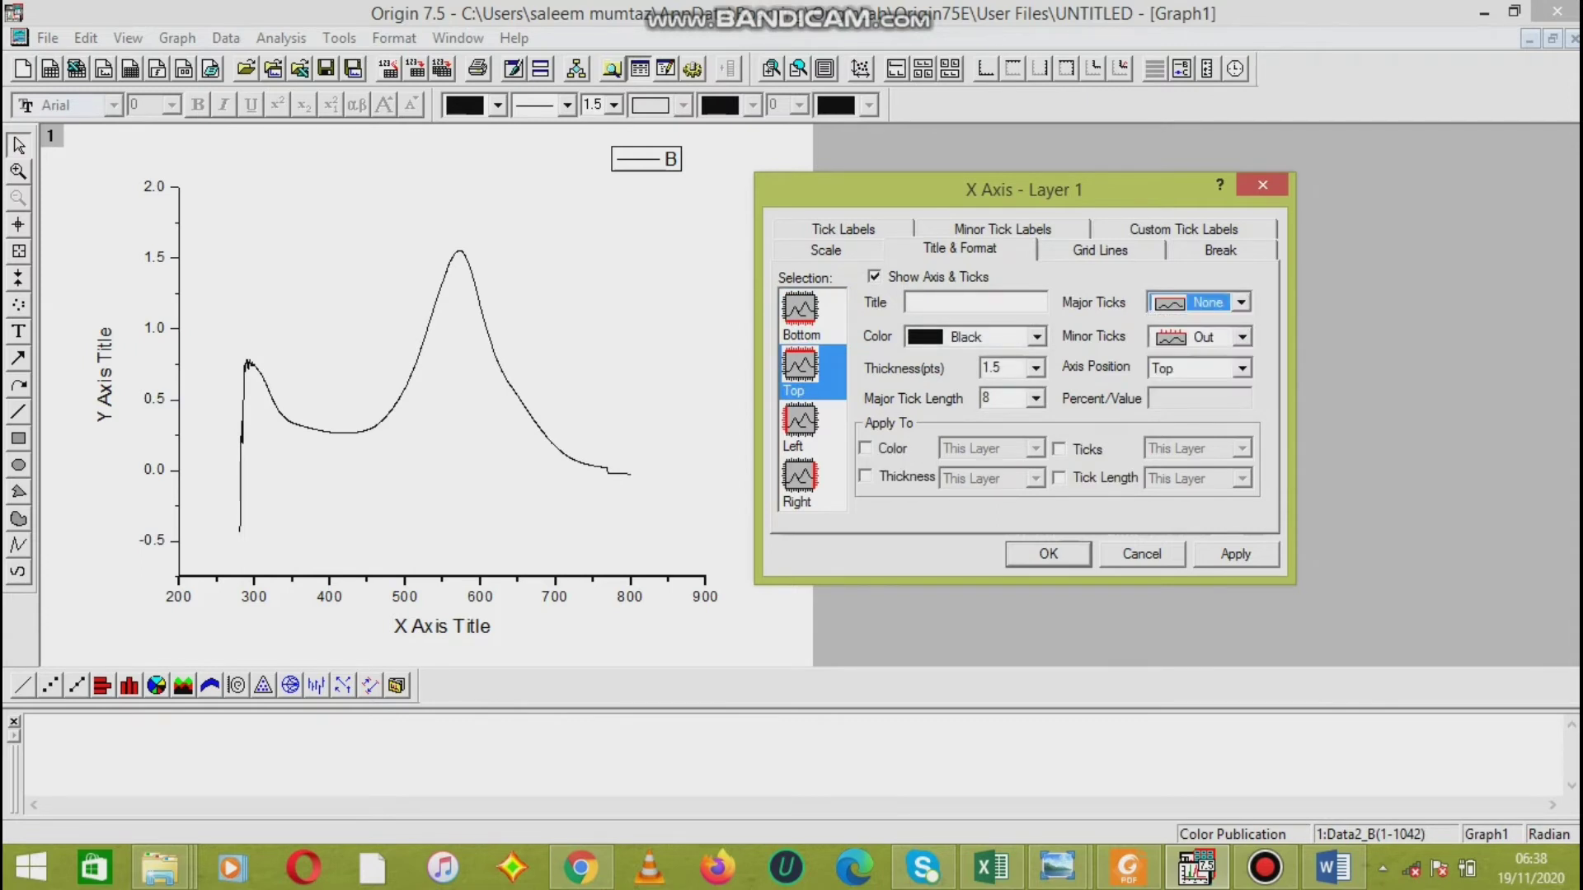
click(1241, 337)
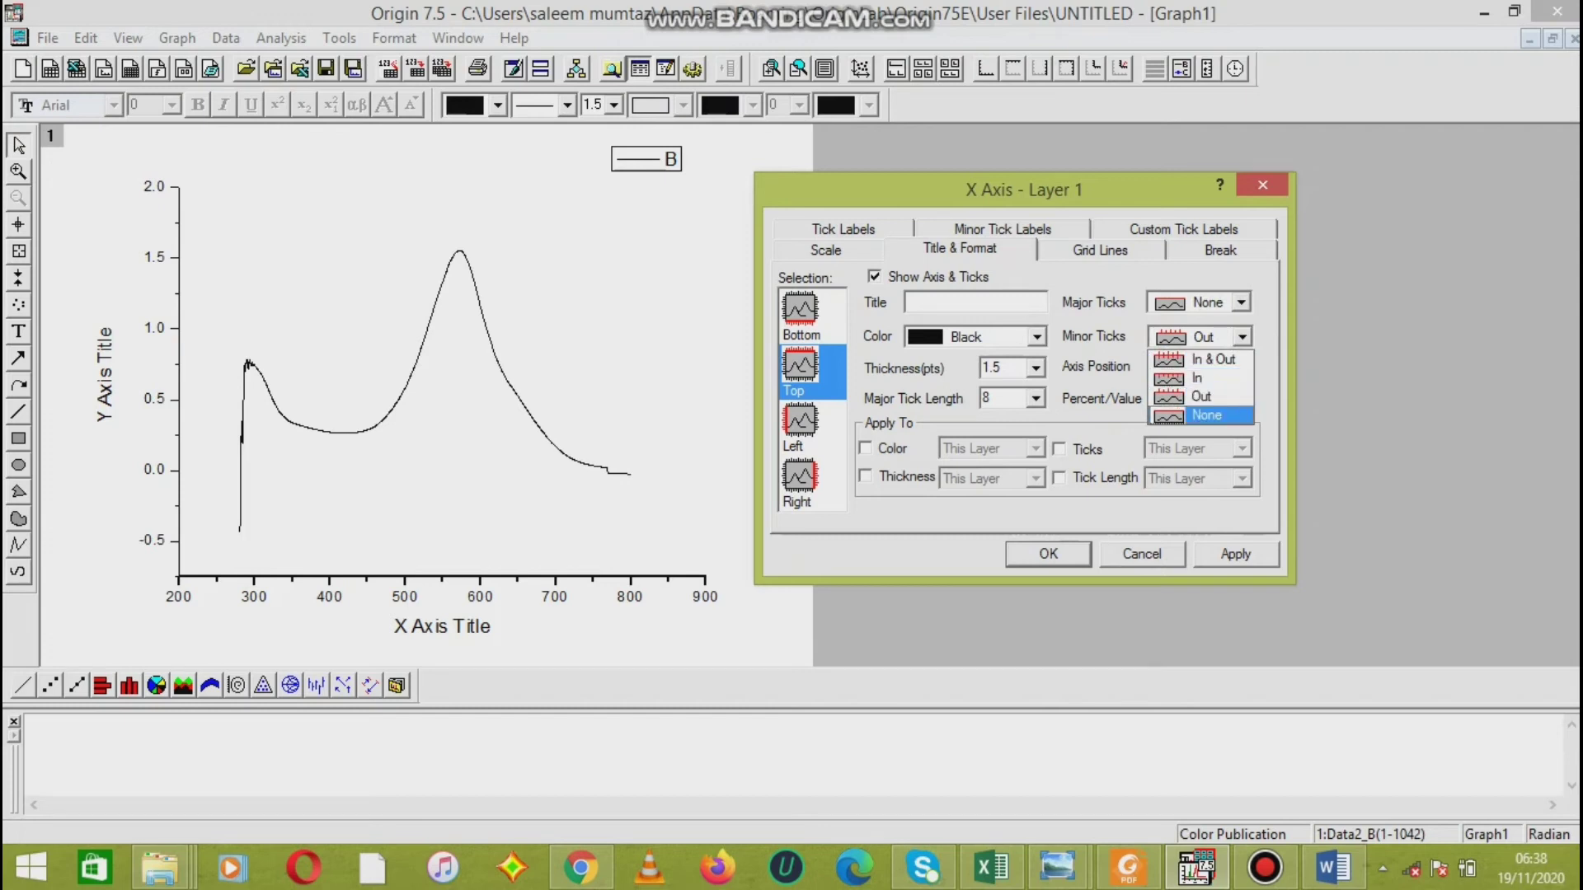
key(Return)
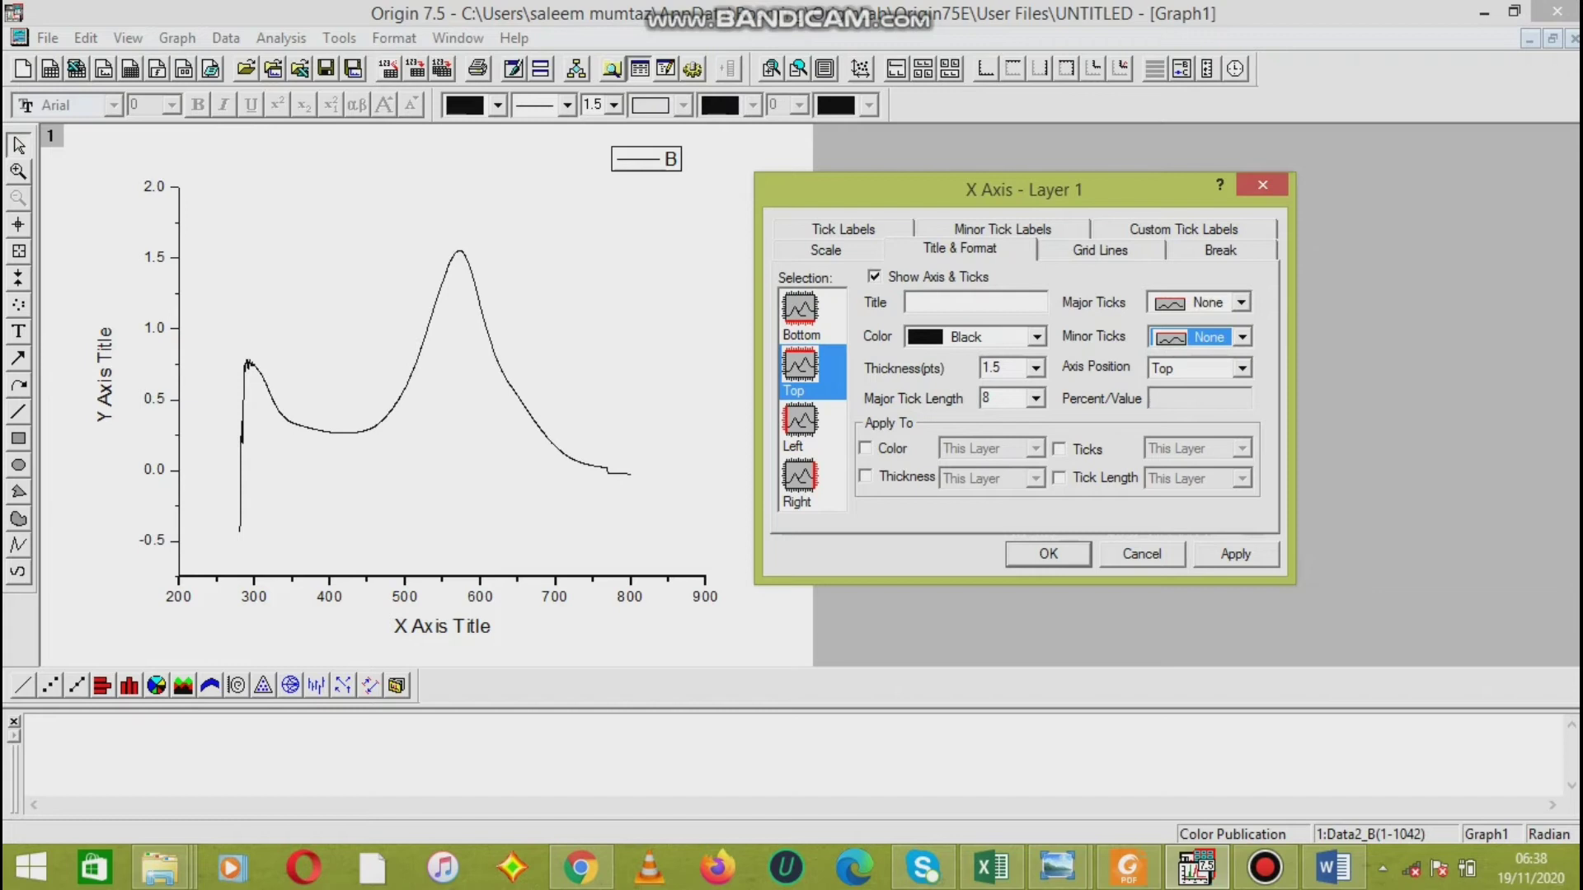
key(alt+a)
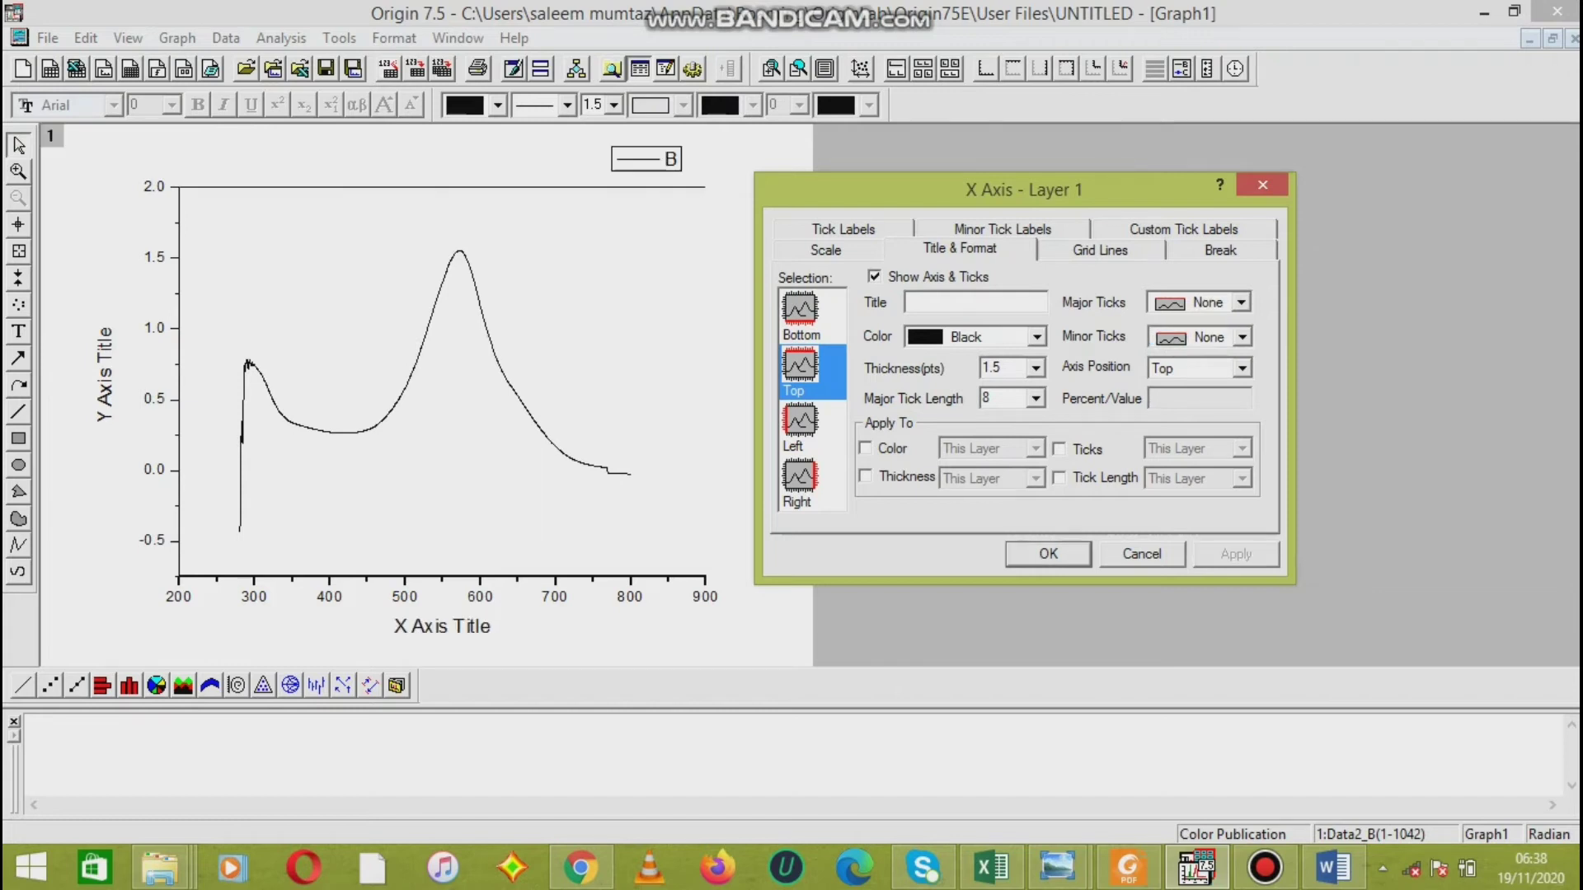
- Set the thickness of the top and left axes to 2 pts
click(1035, 368)
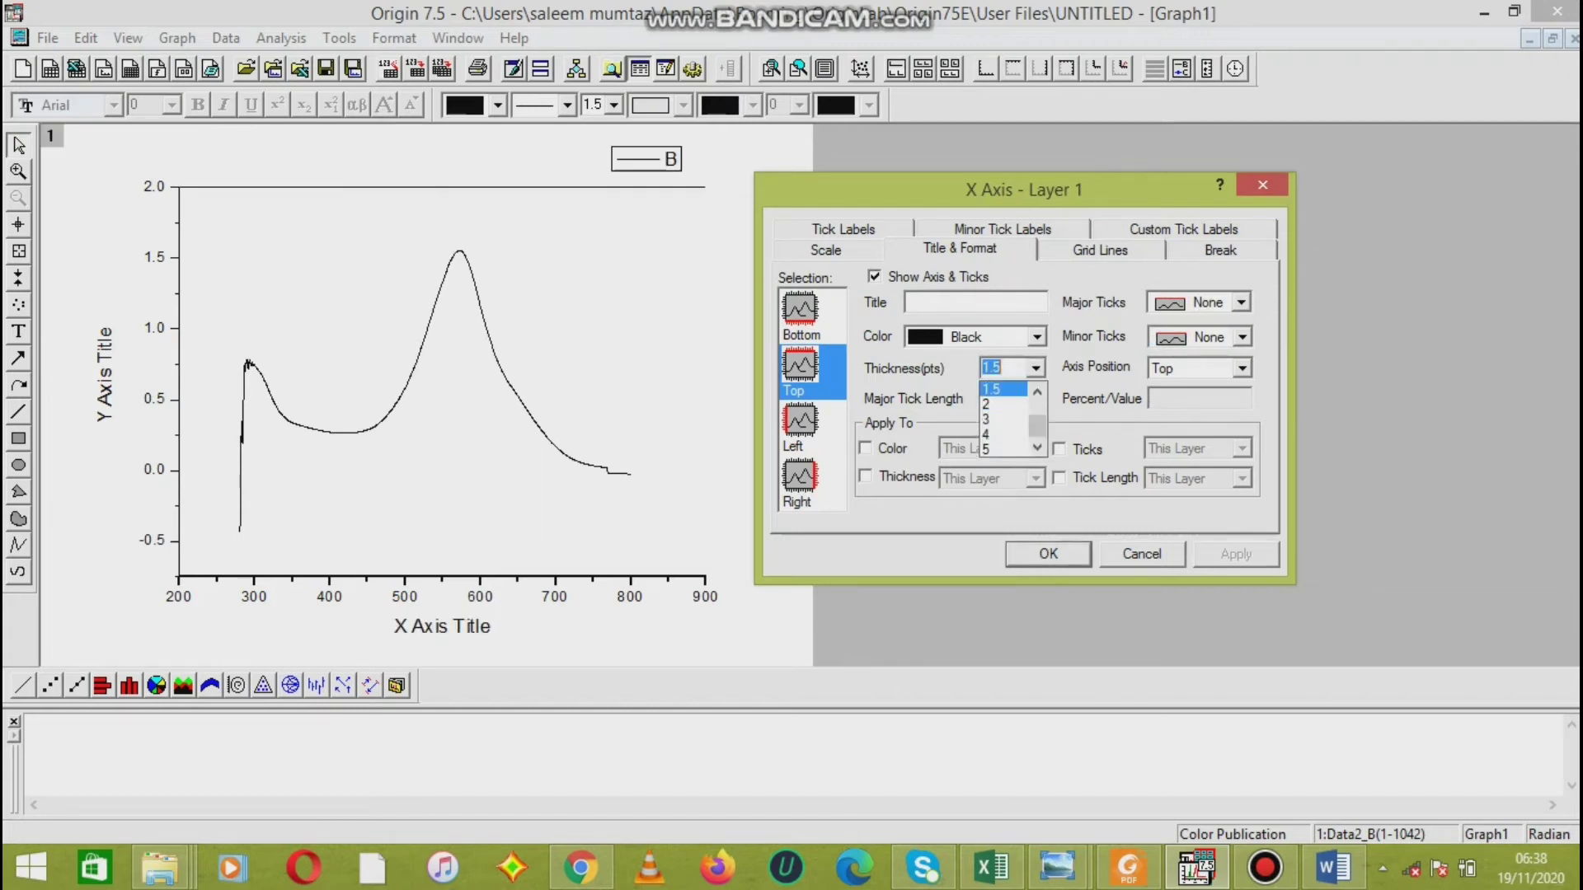
click(1002, 404)
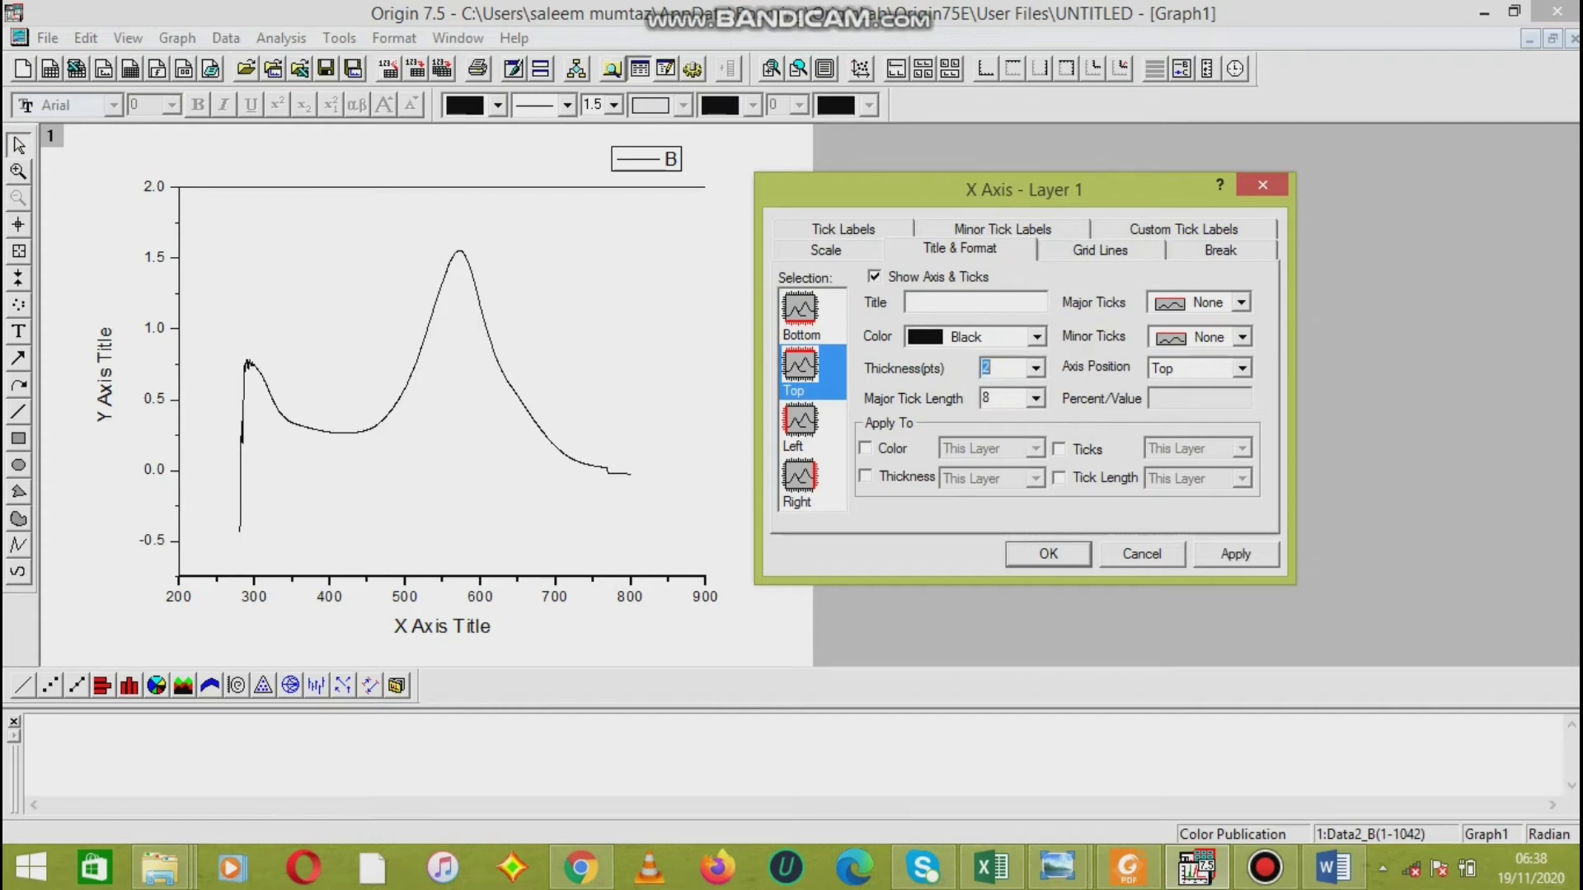
click(1235, 553)
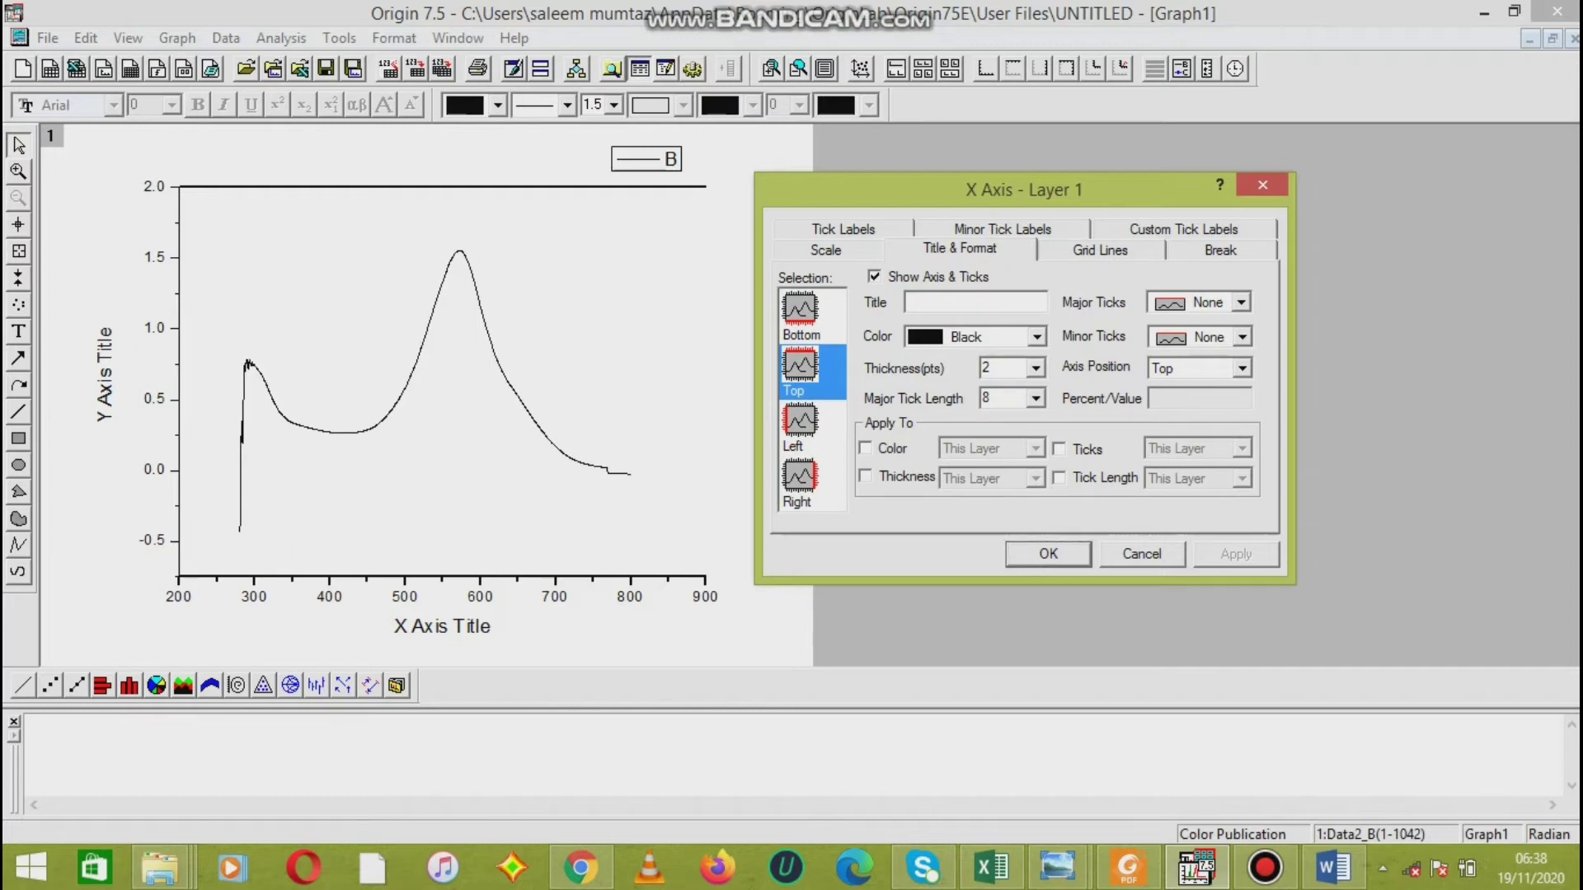
click(800, 427)
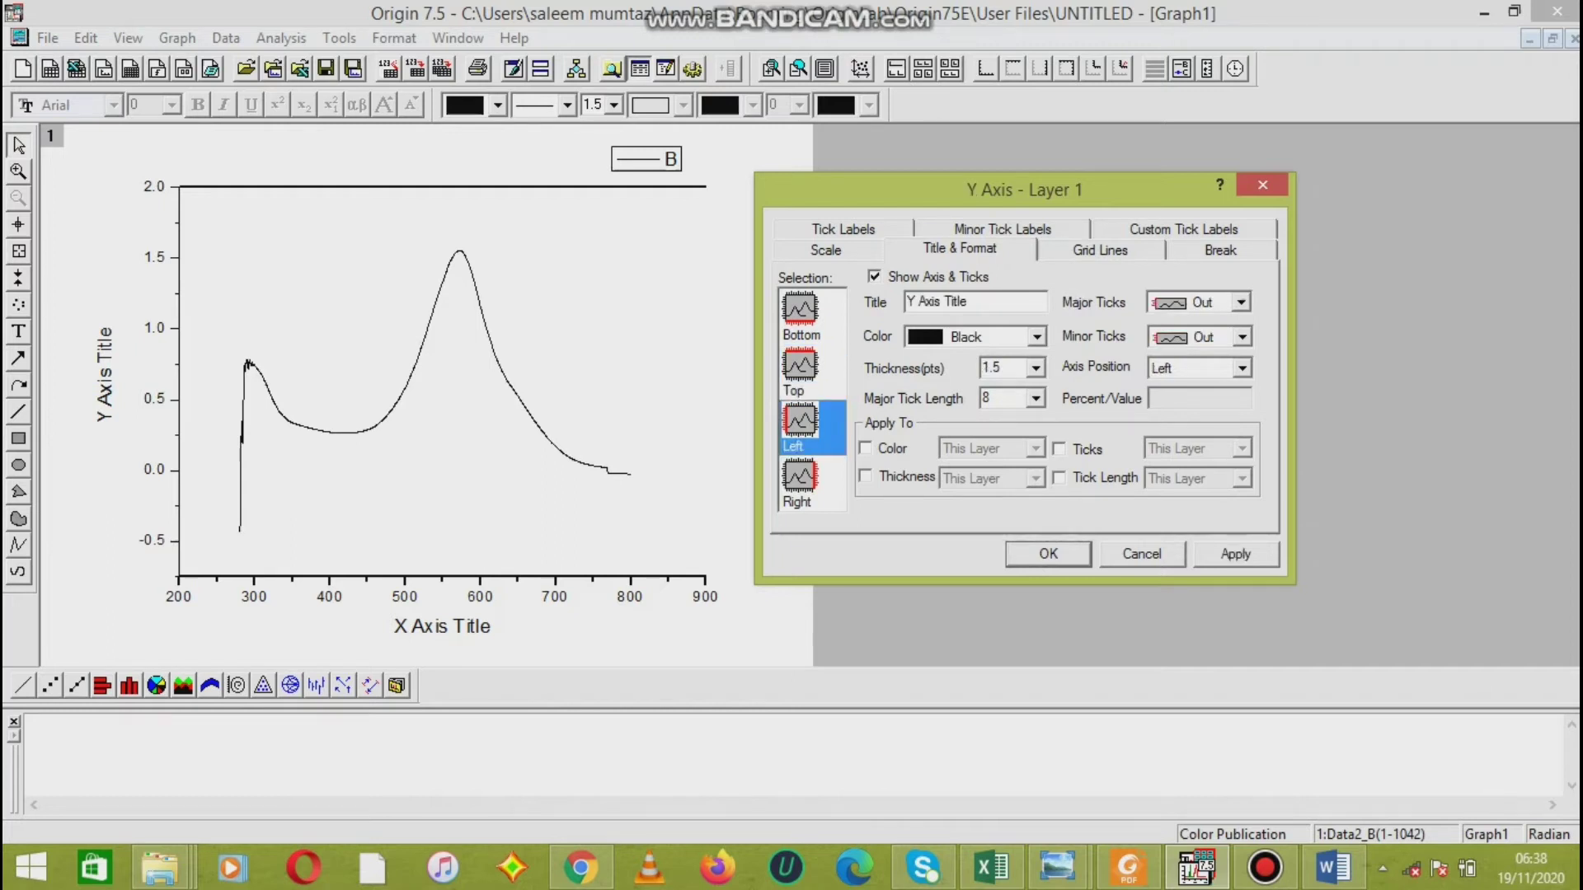
click(1035, 368)
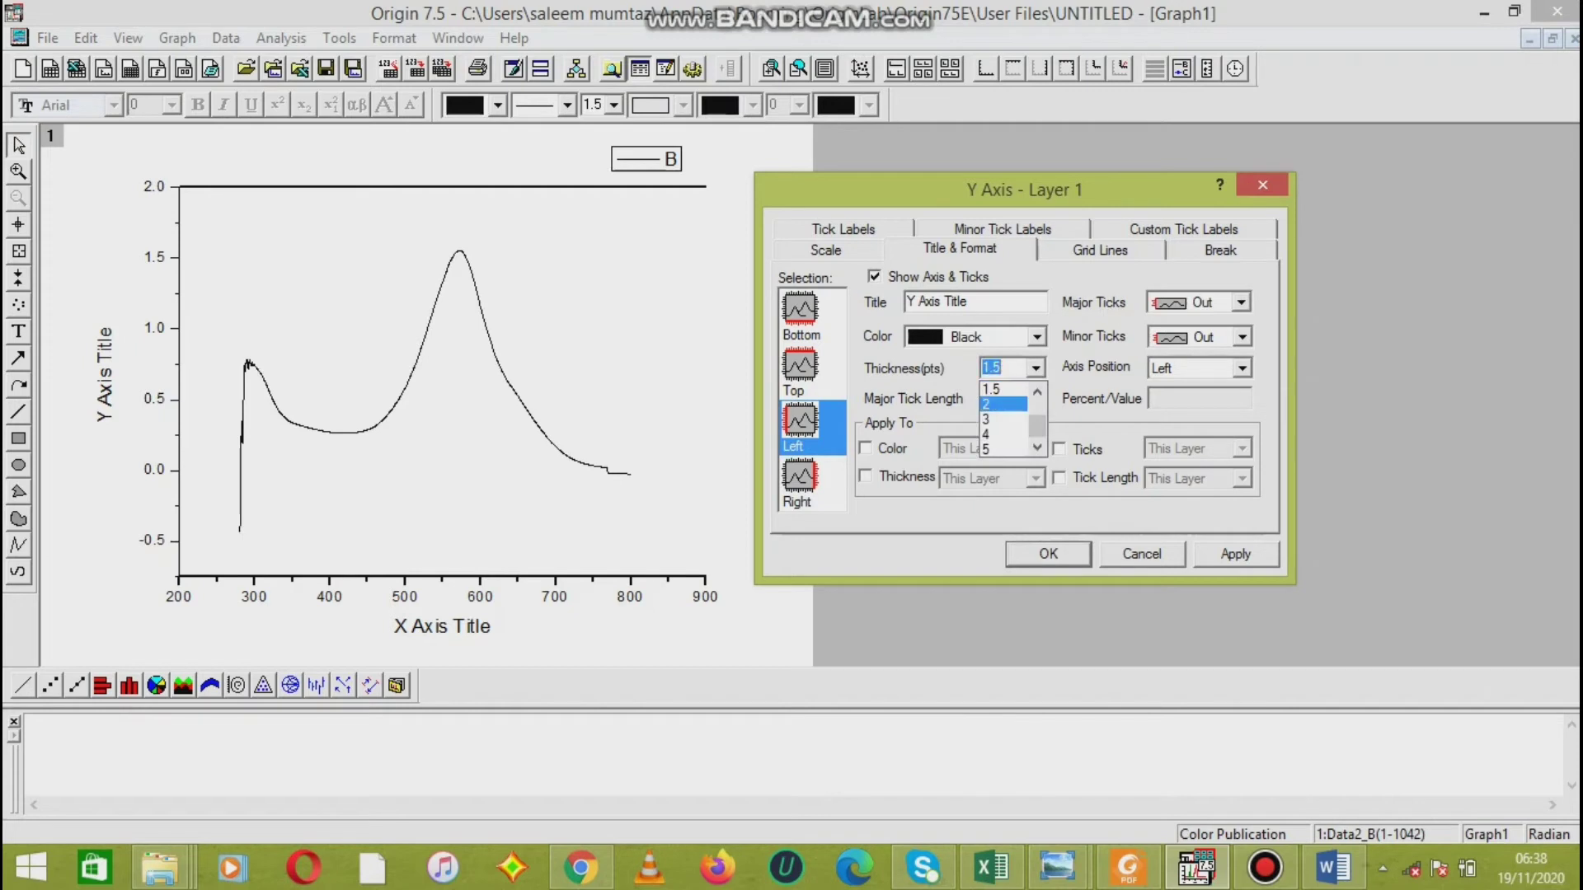
click(1003, 404)
click(1235, 553)
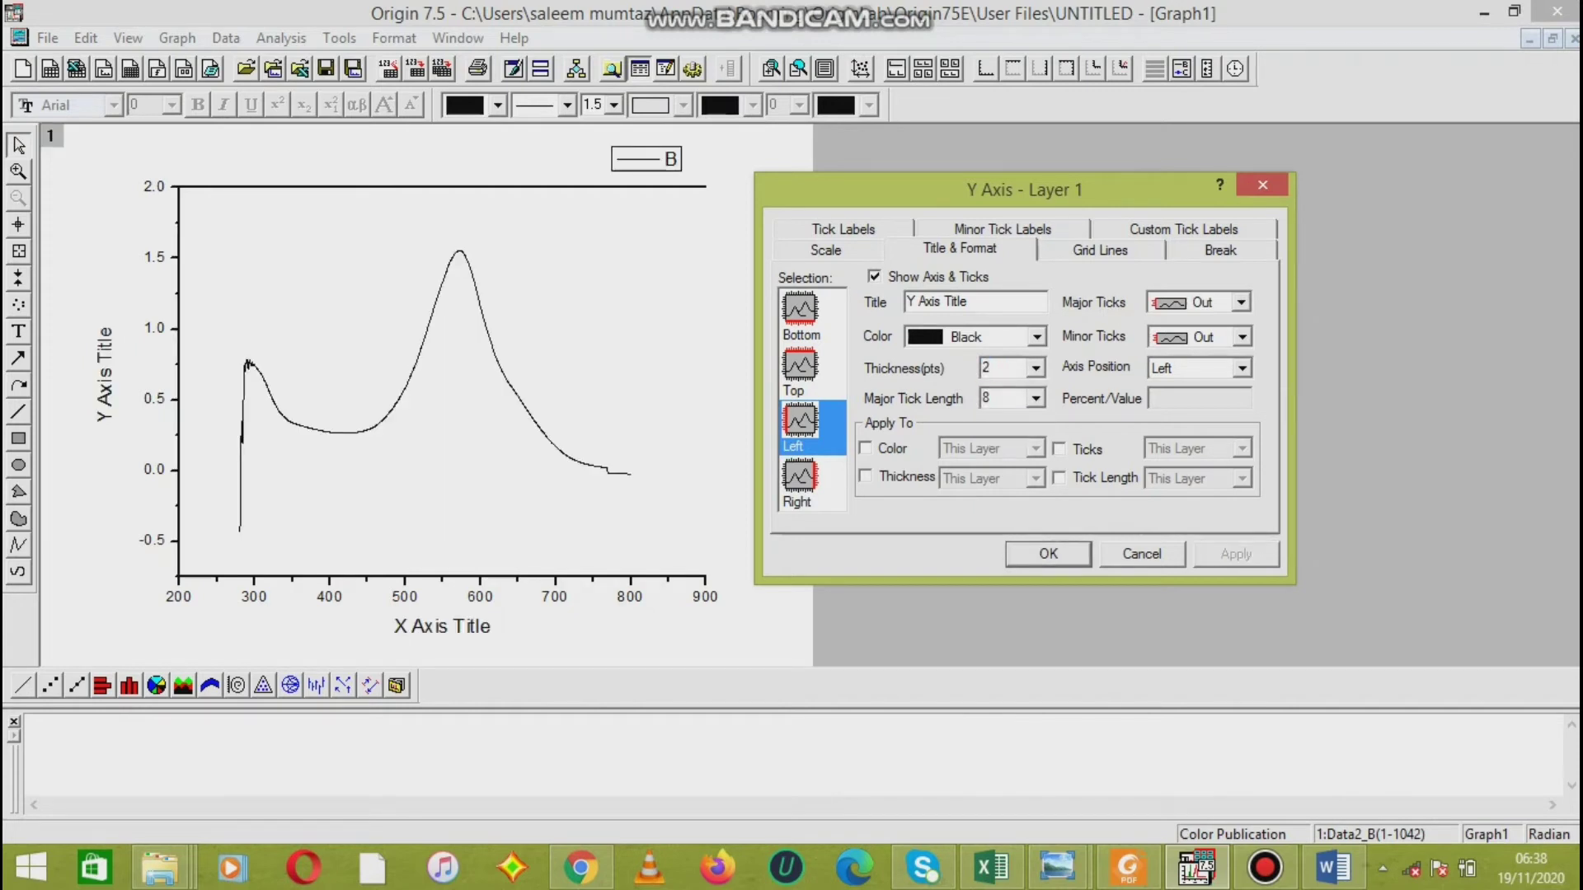
- Show the graph's right axis with a thickness of 2 pts and accept the axis settings
click(800, 482)
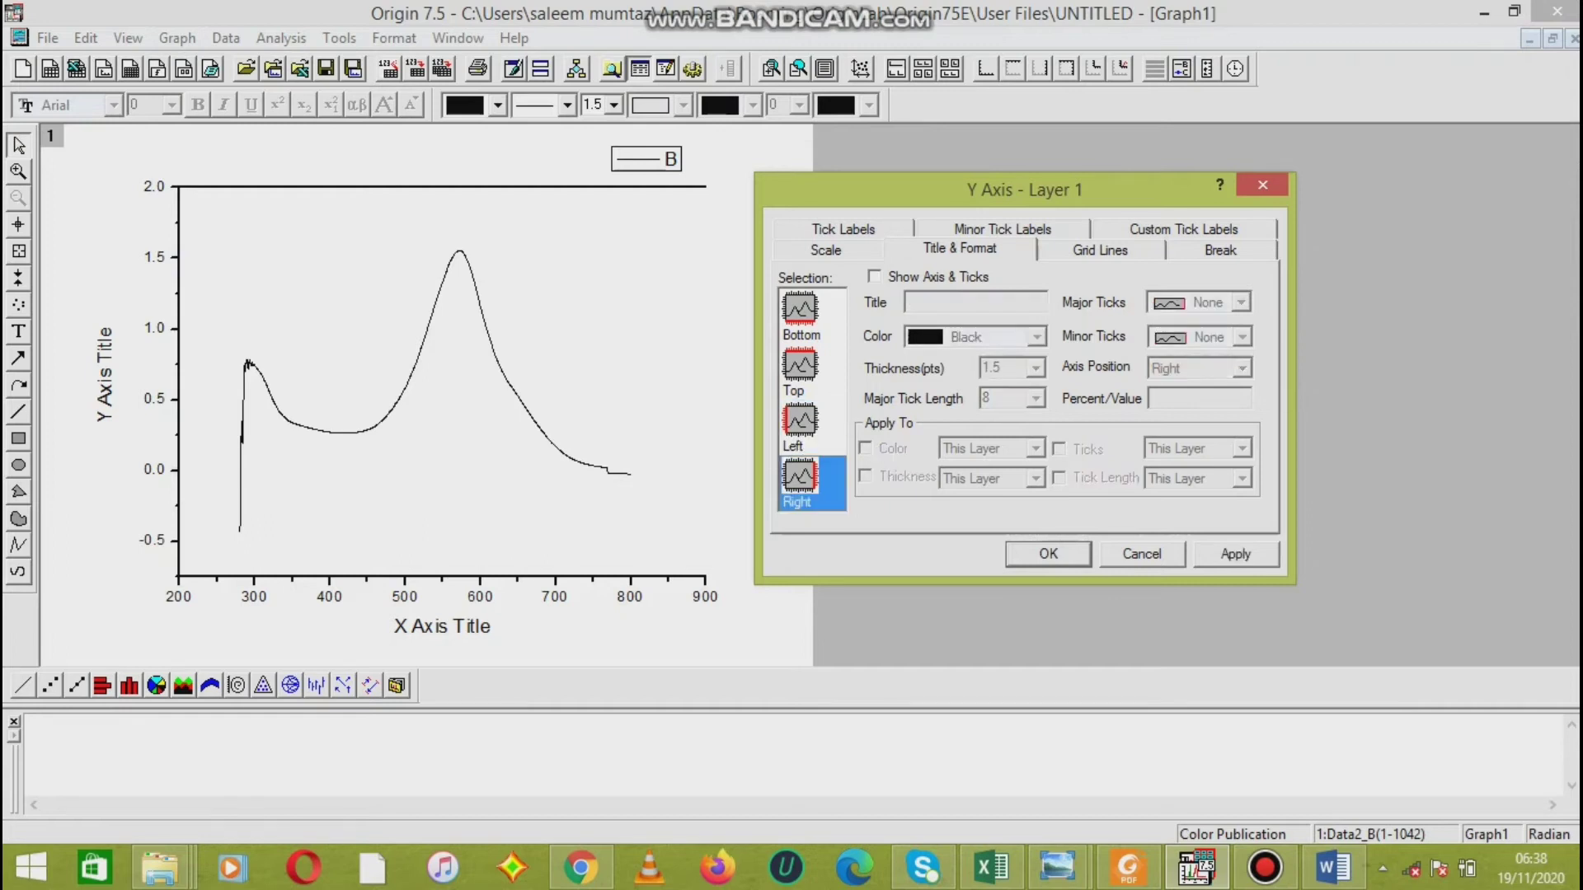
click(873, 277)
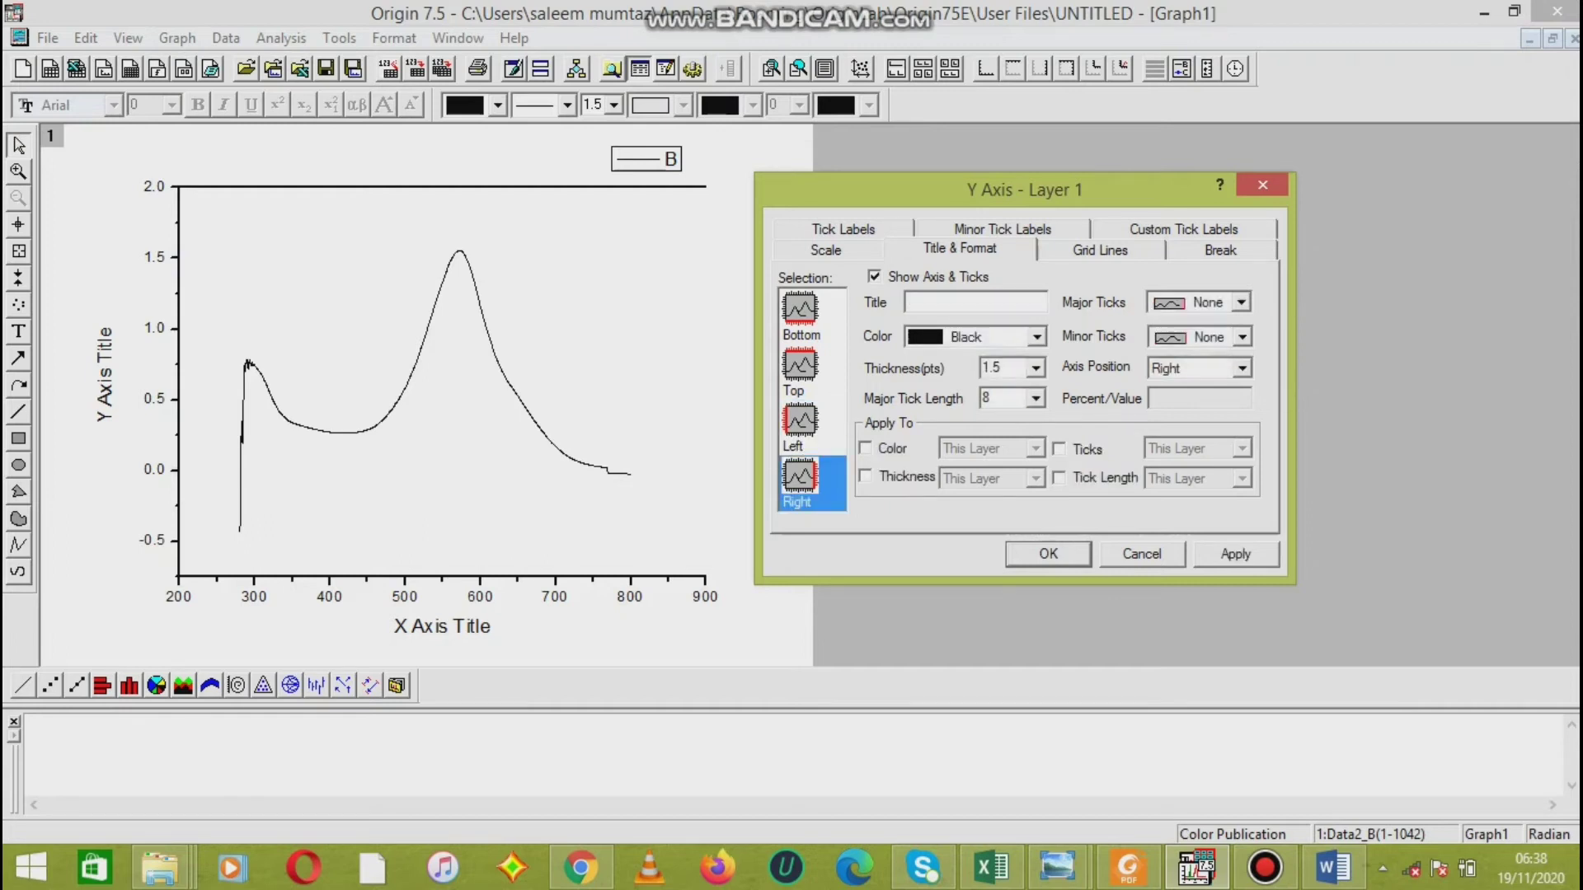
click(1035, 367)
click(1002, 404)
key(Down)
click(1235, 554)
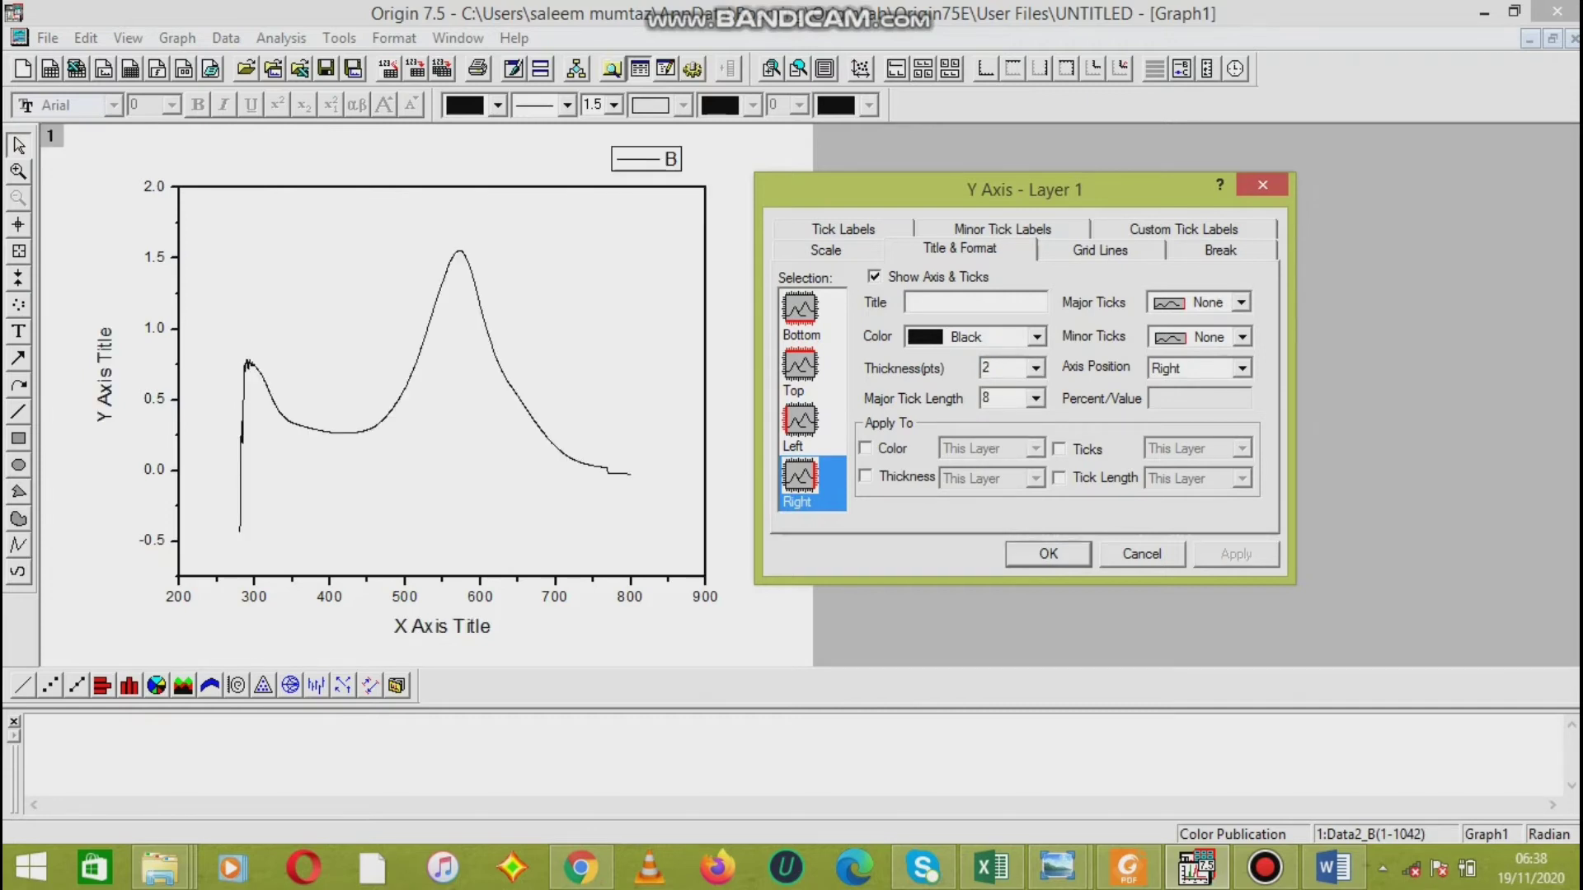
click(1048, 553)
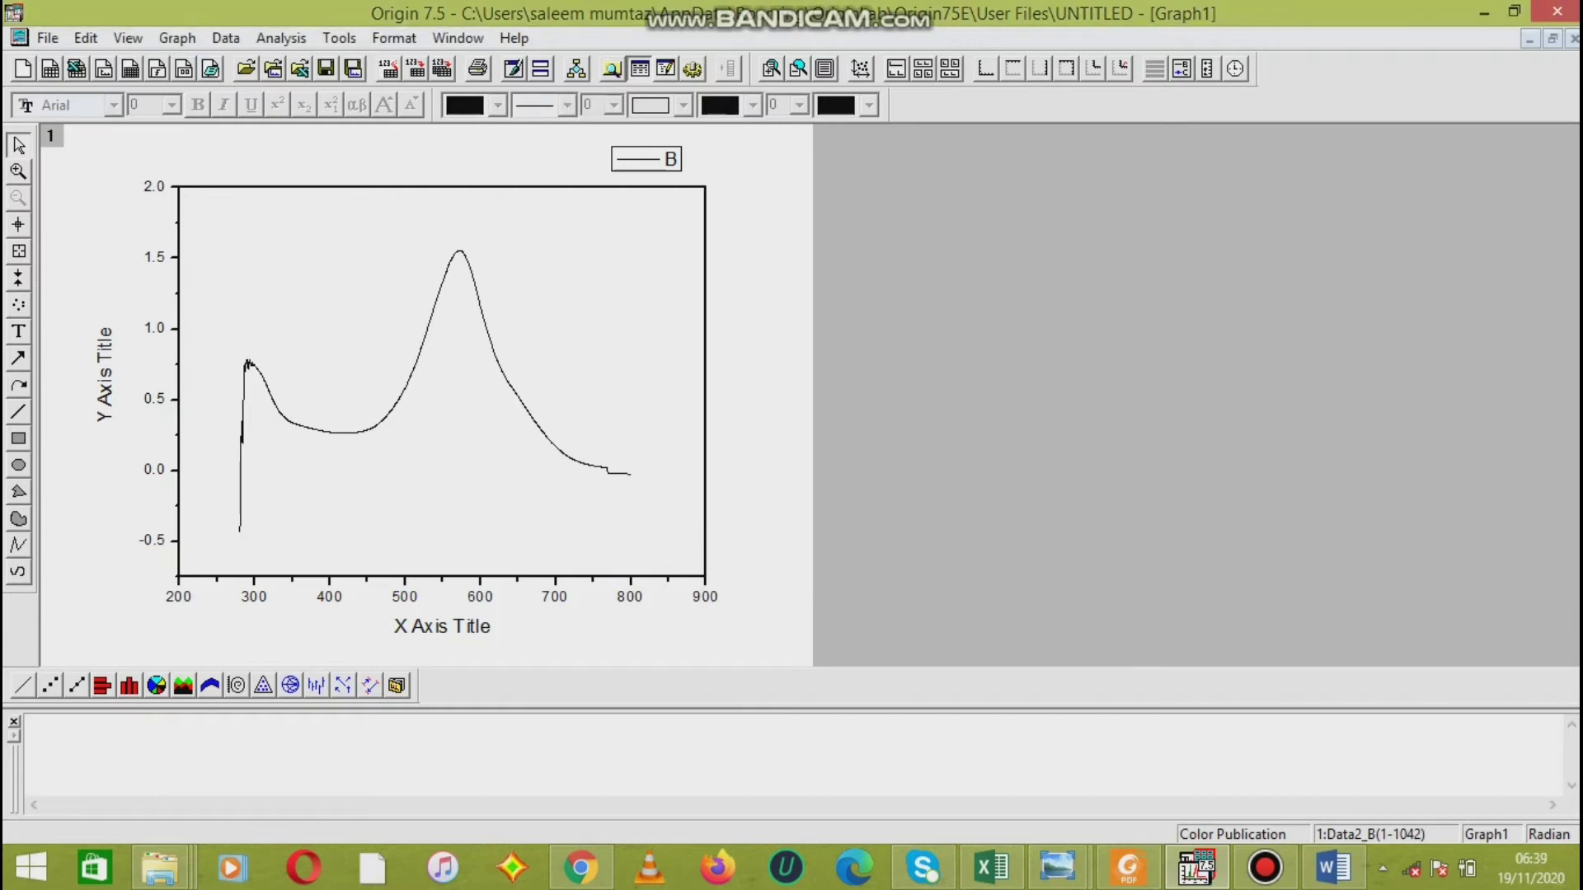
- Replace the X axis title placeholder with "wavelength"
double_click(441, 627)
click(448, 627)
drag(492, 627, 394, 627)
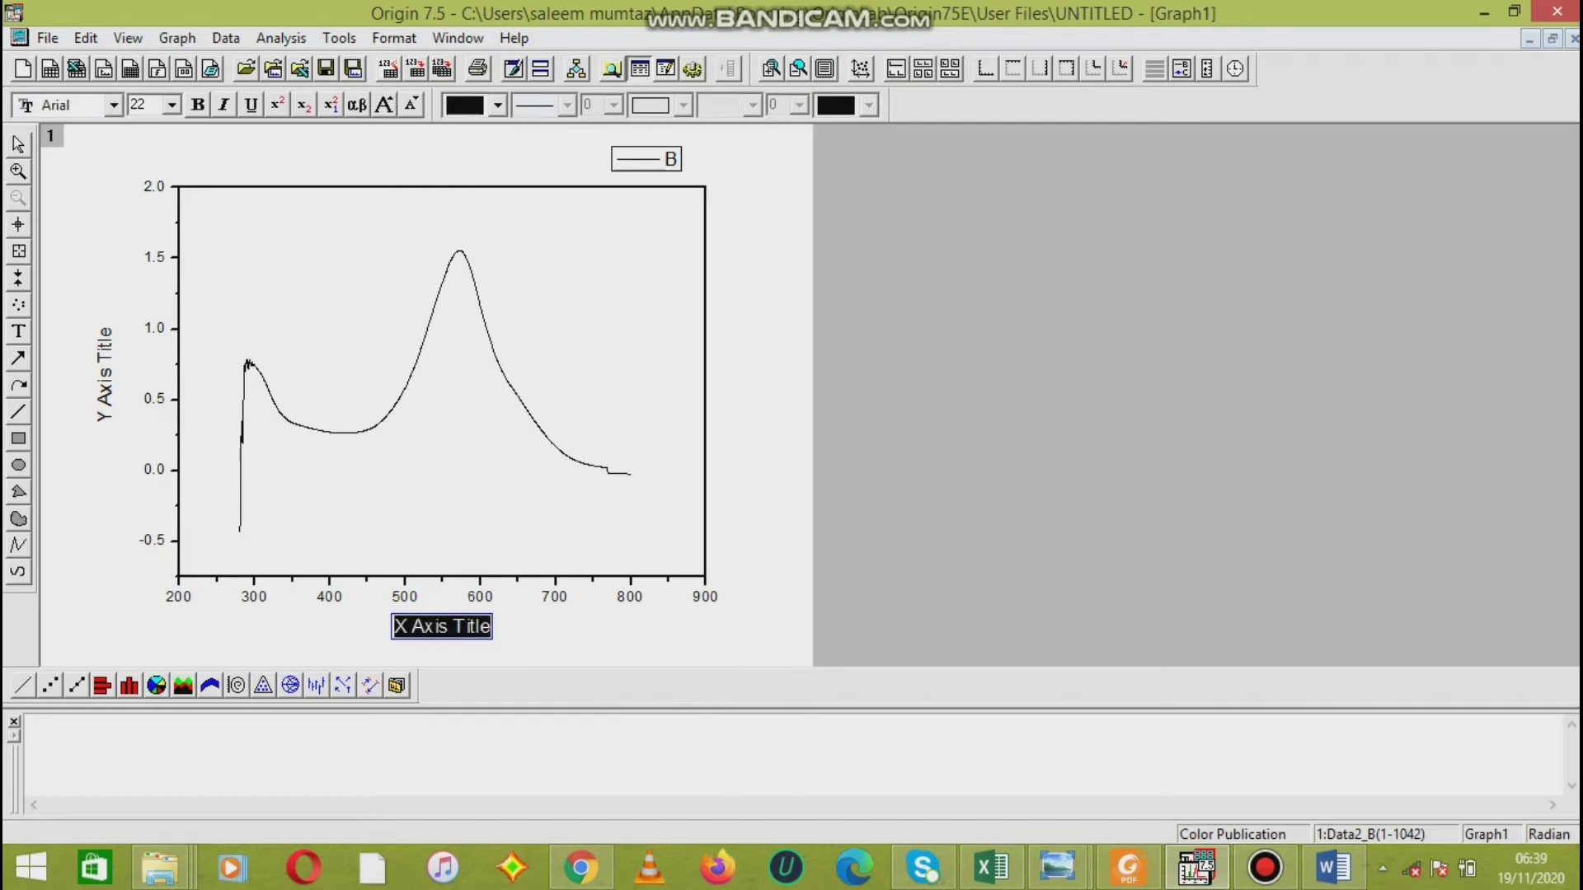
text(w)
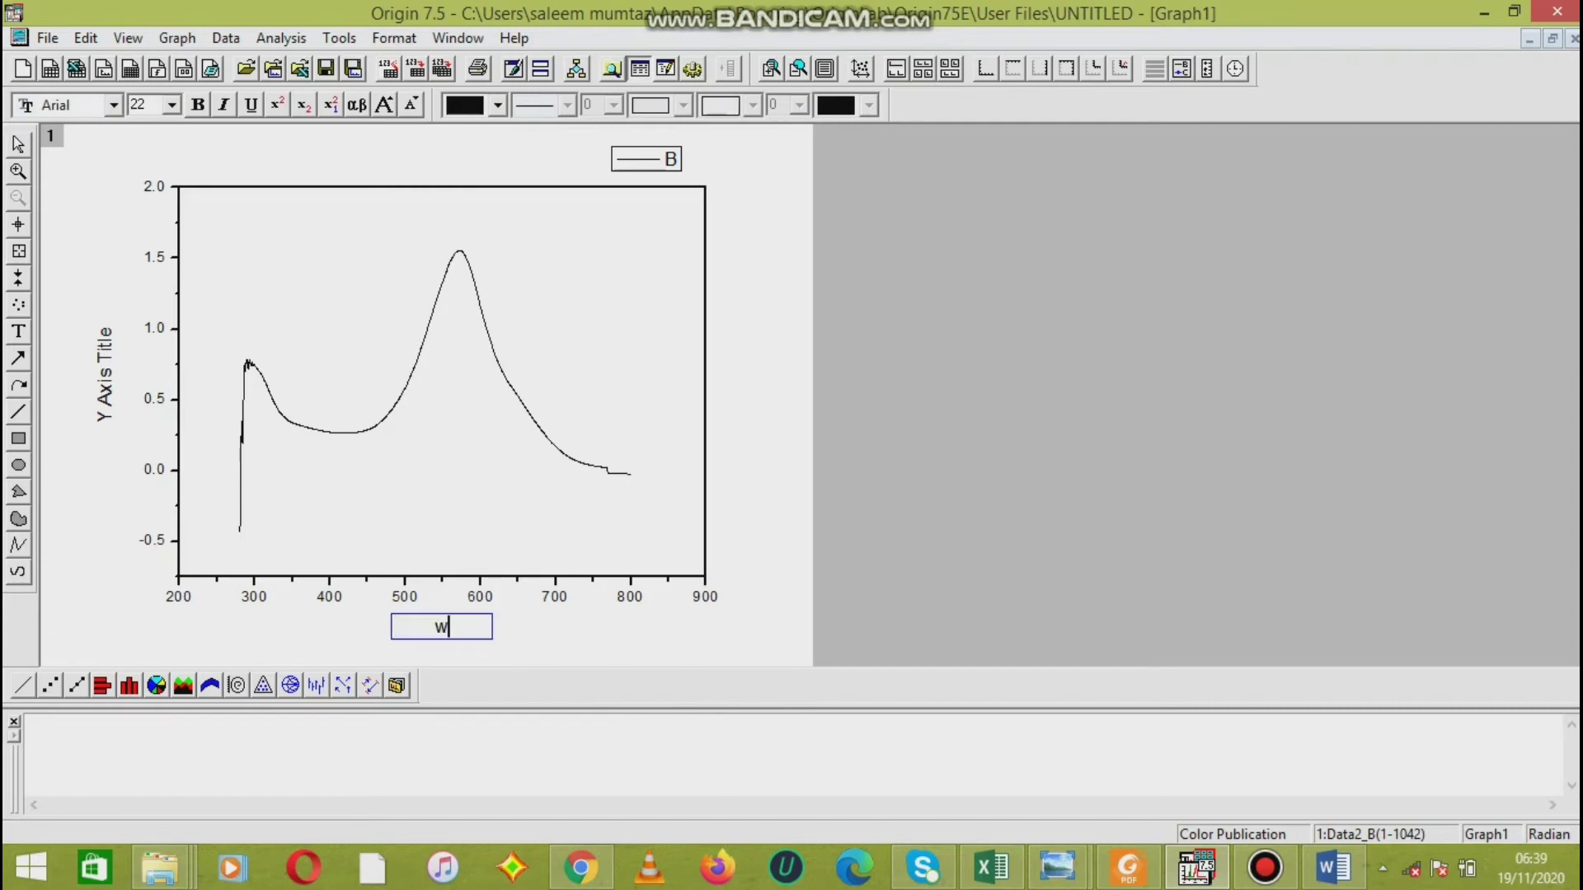
text(avelength)
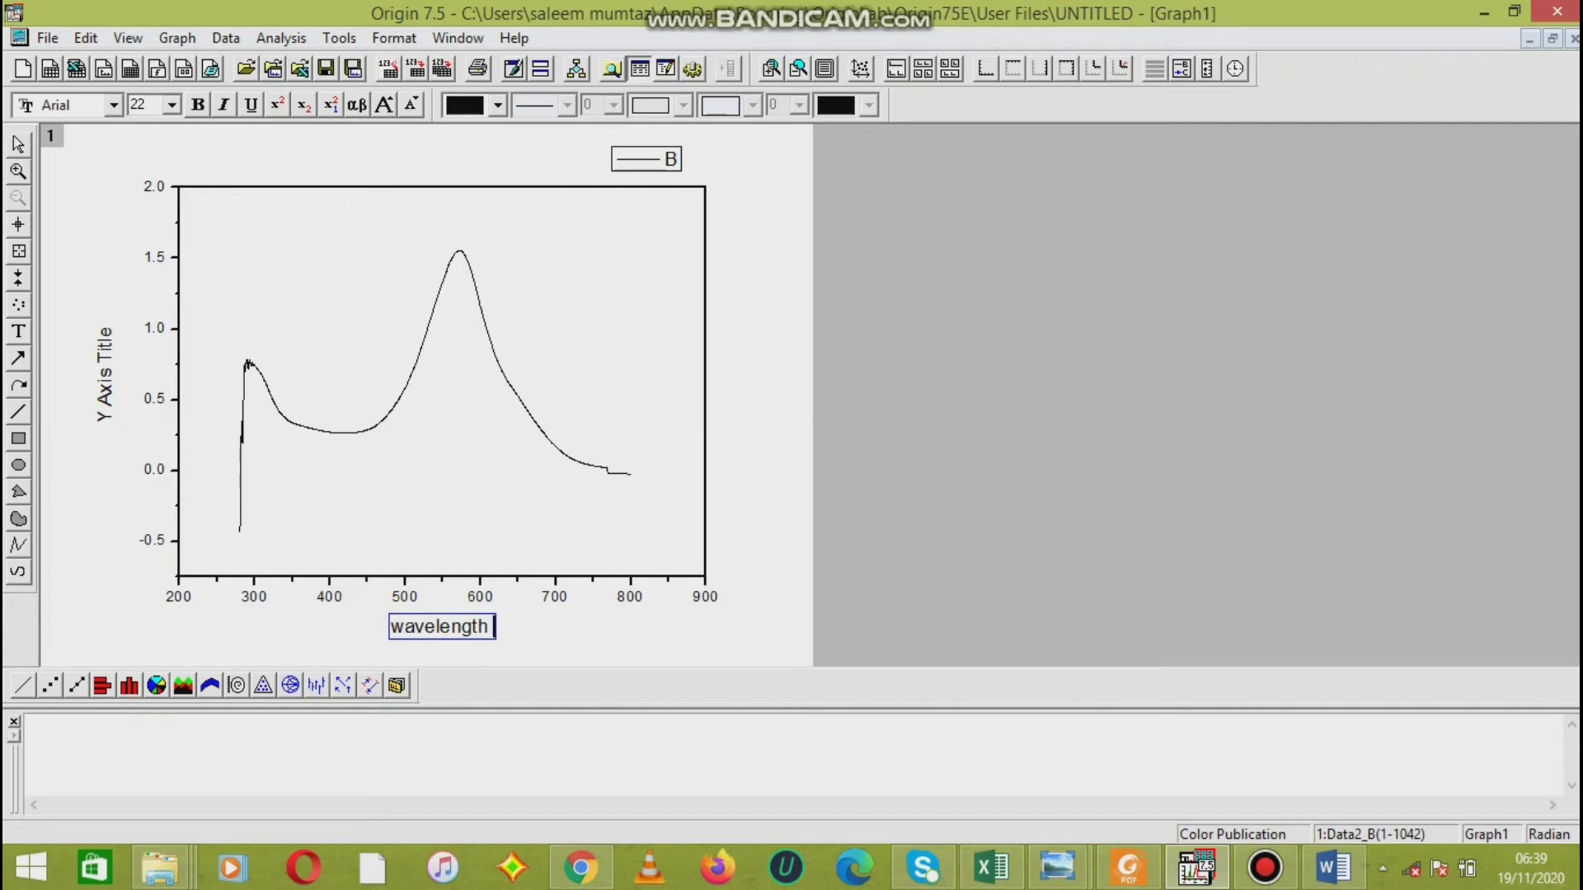
- Erase the word "wavelength" from the X axis title, leaving the title open for editing
key(BackSpace)
key(BackSpace)
key(BackSpace)
key(BackSpace)
key(BackSpace)
key(BackSpace)
key(BackSpace)
key(BackSpace)
key(BackSpace)
key(BackSpace)
key(BackSpace)
- Insert the Greek letter λ into the emptied X axis title from the Symbol Map
right_click(436, 630)
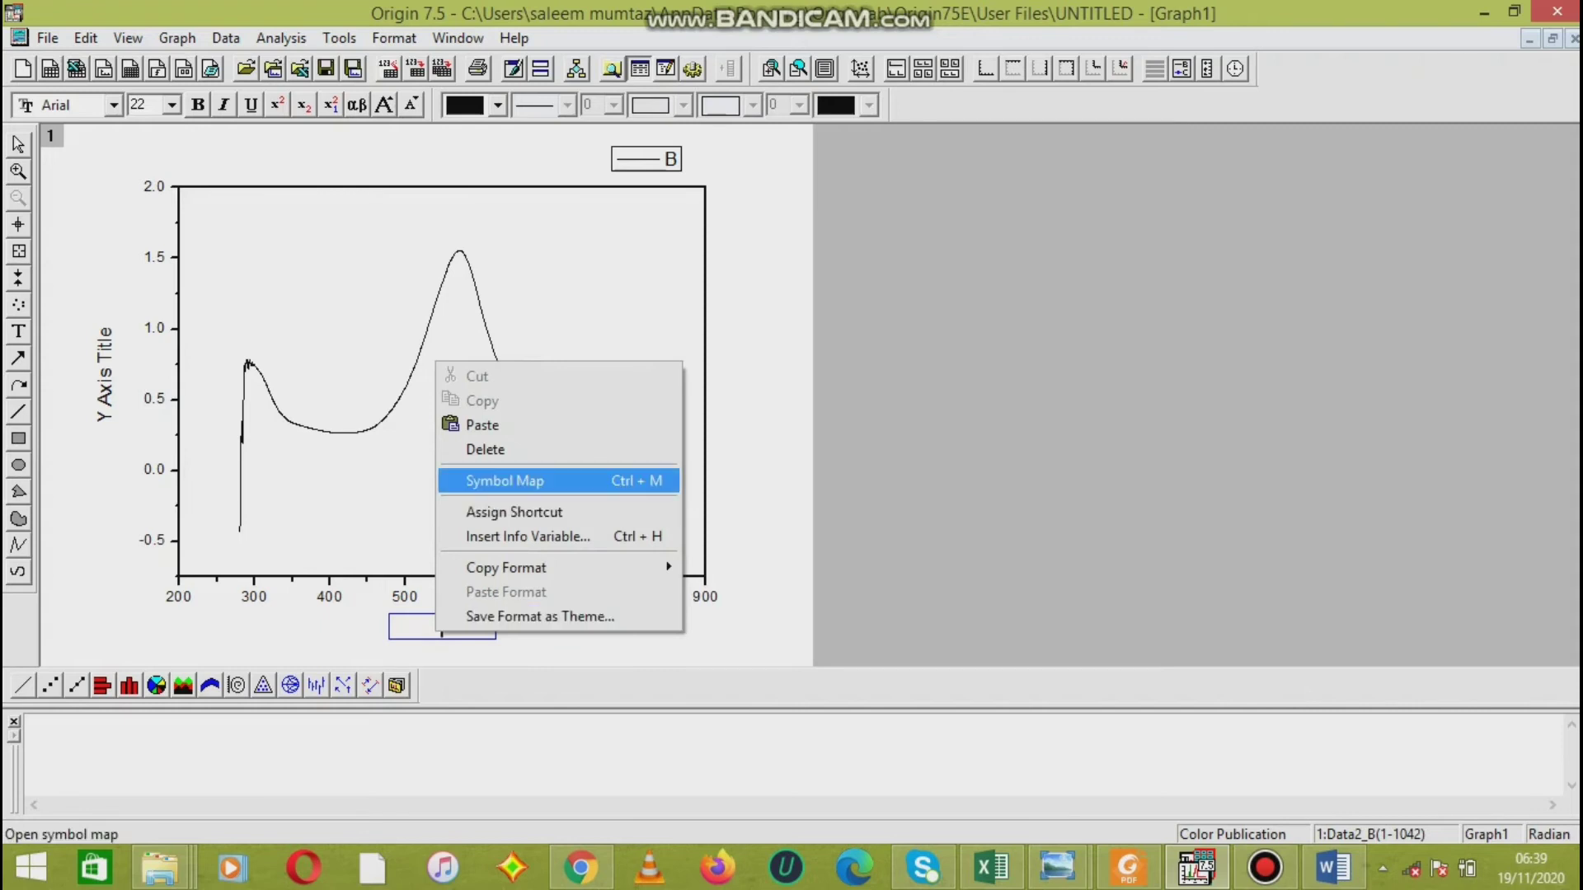
key(Return)
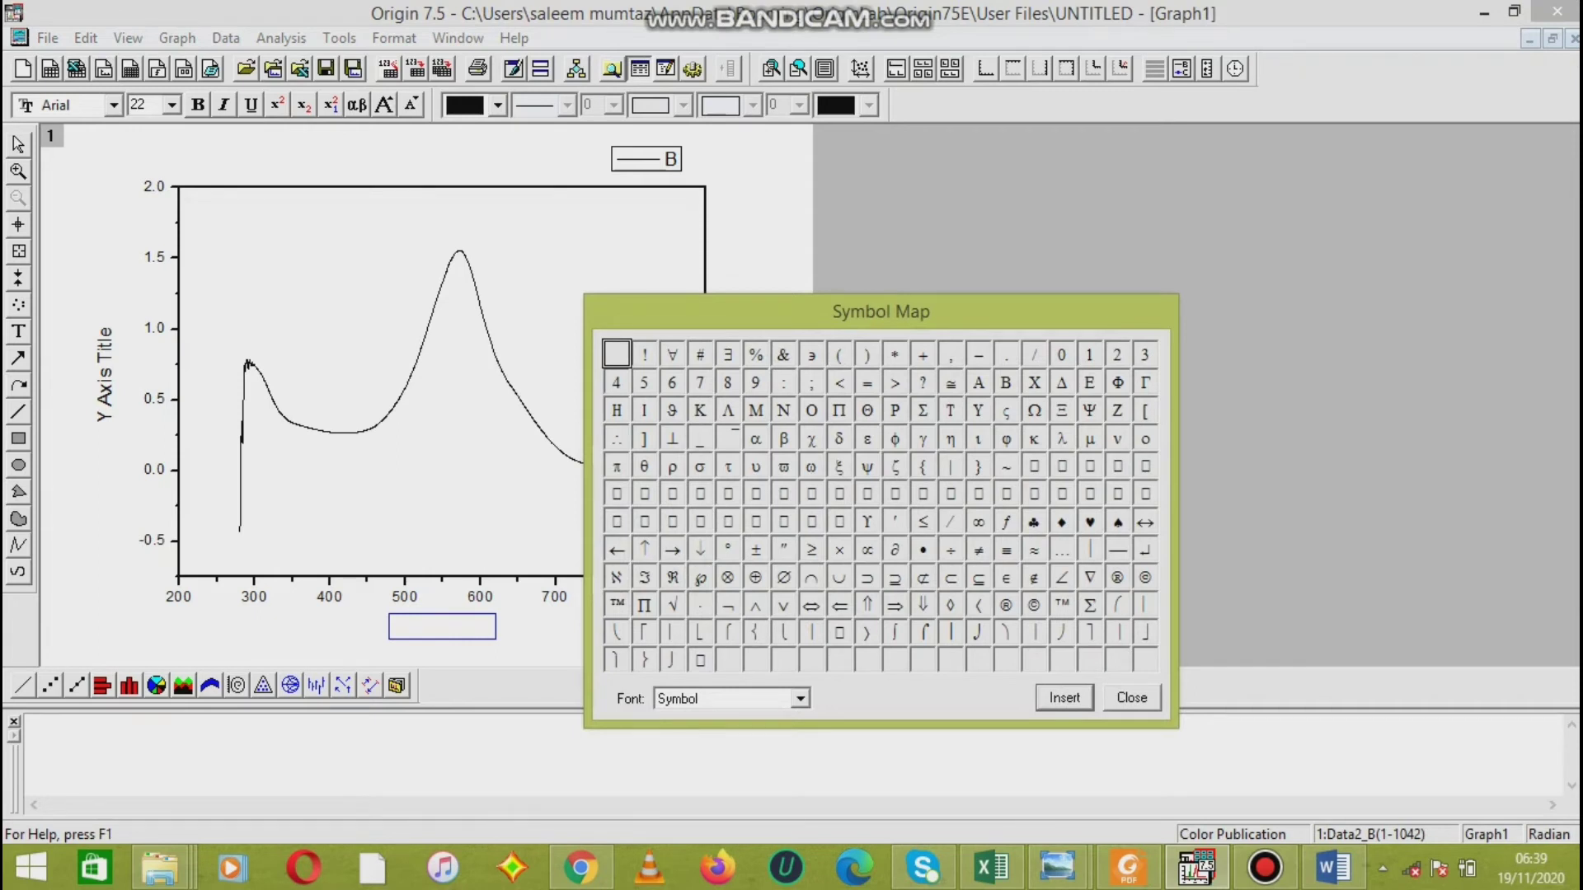
click(1062, 438)
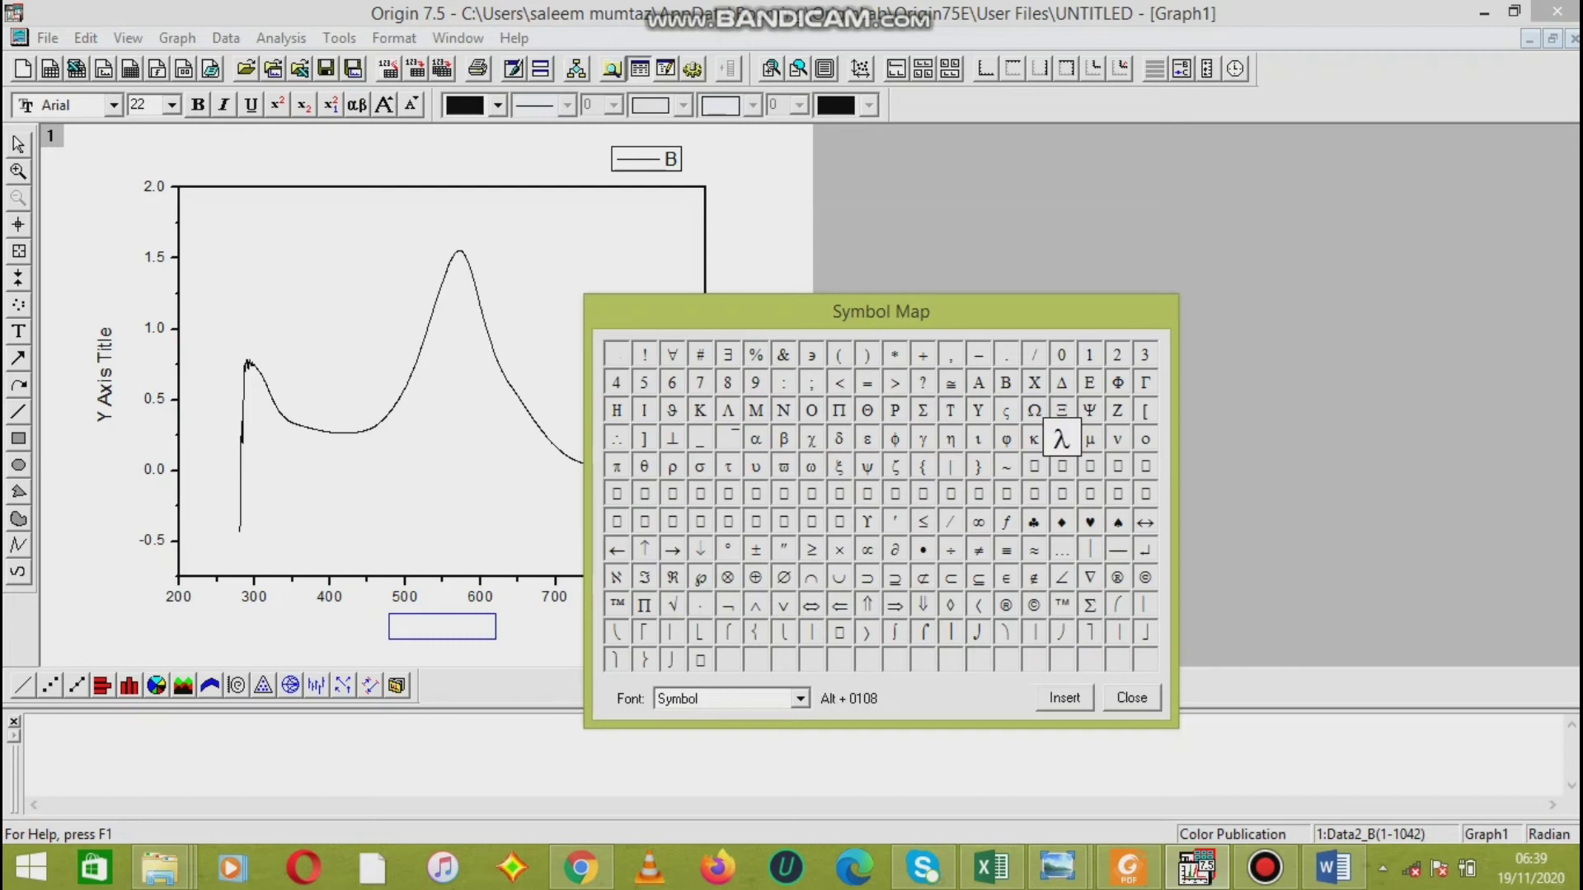
double_click(1062, 439)
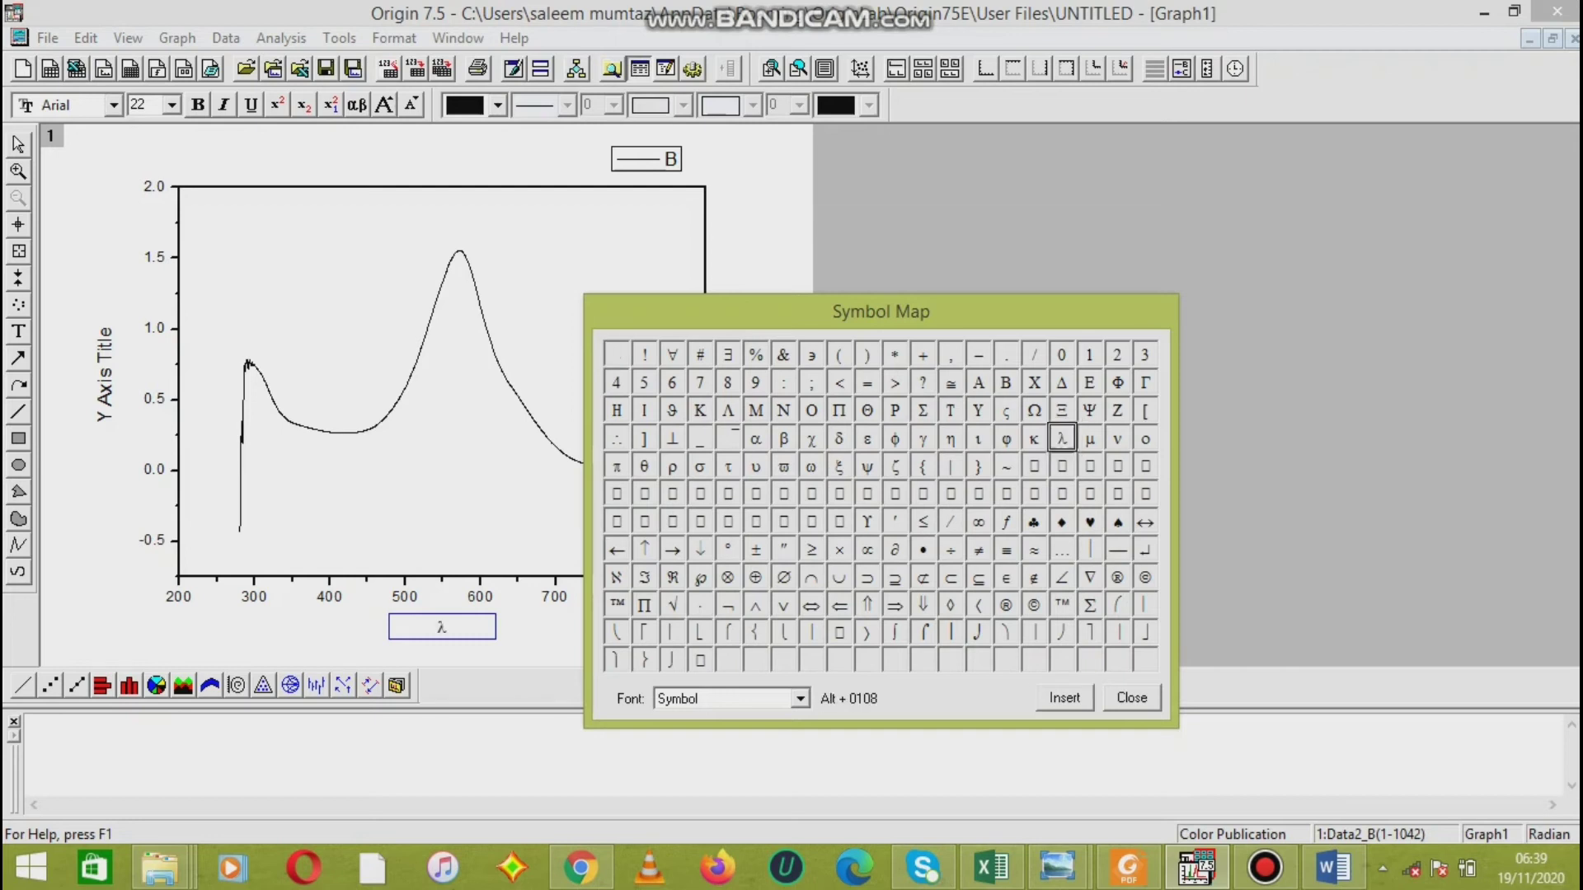
click(1132, 697)
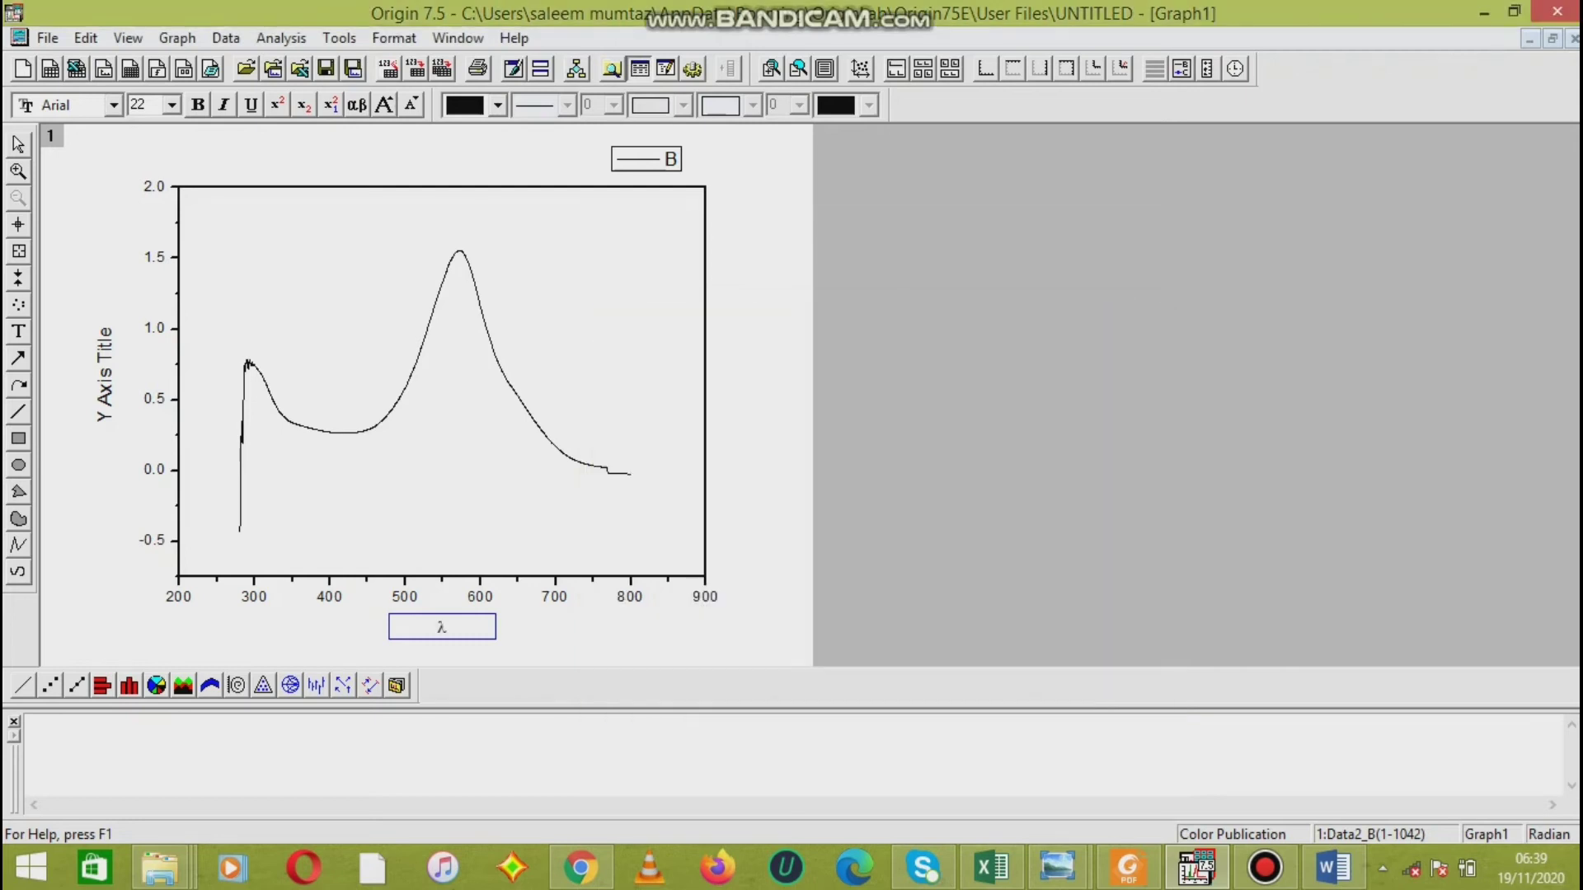
- Add a pair of parentheses after λ in the X axis title, try a unit letter inside, and finish editing
key(ctrl+g)
text(())
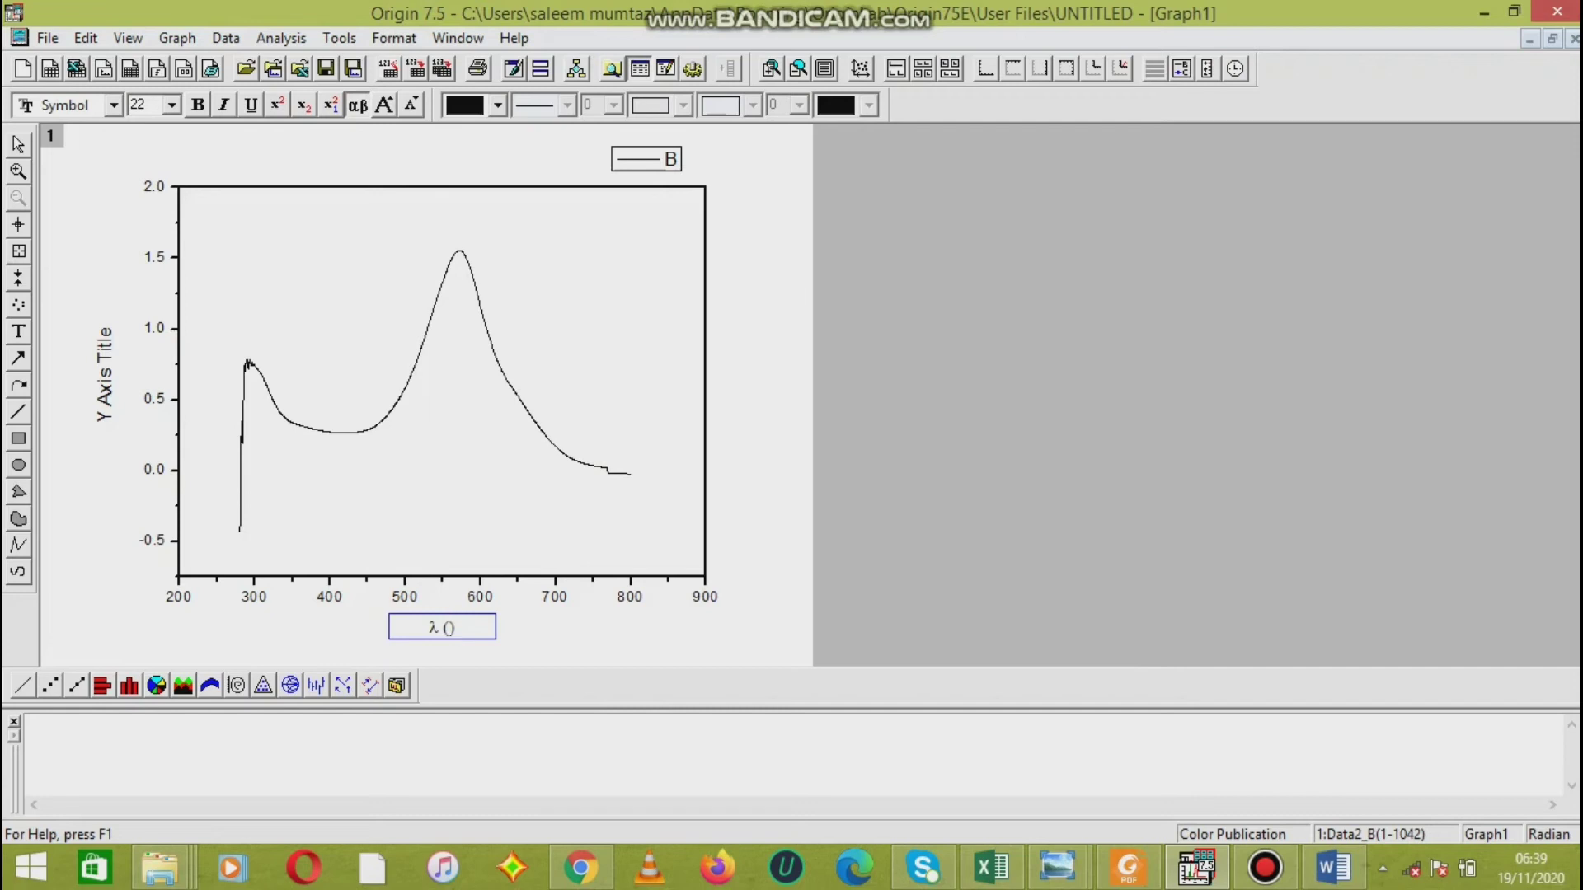
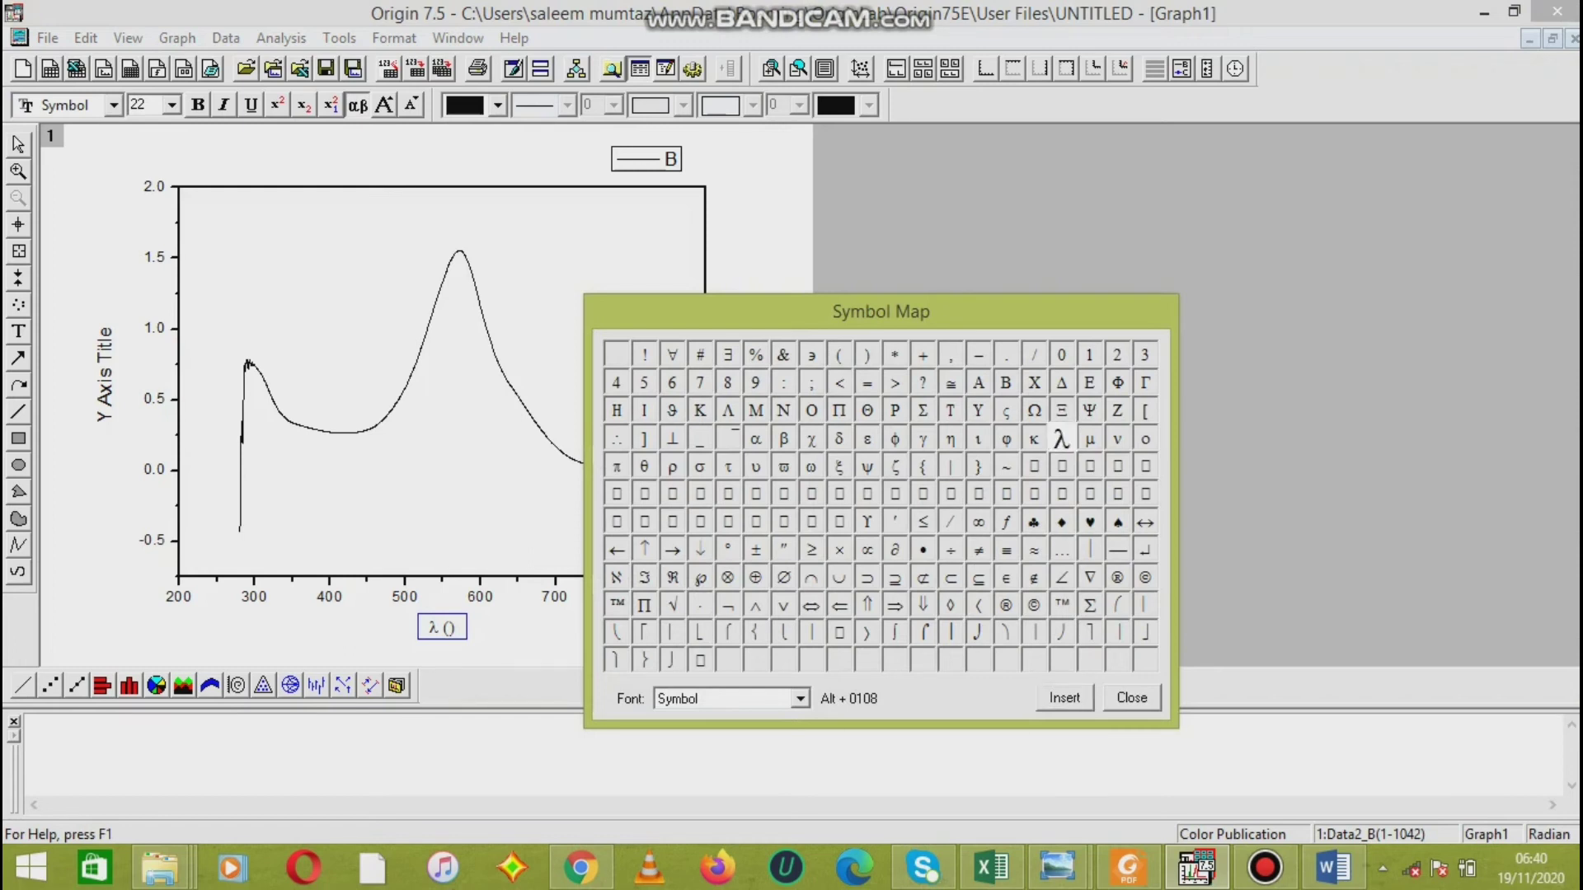
key(Escape)
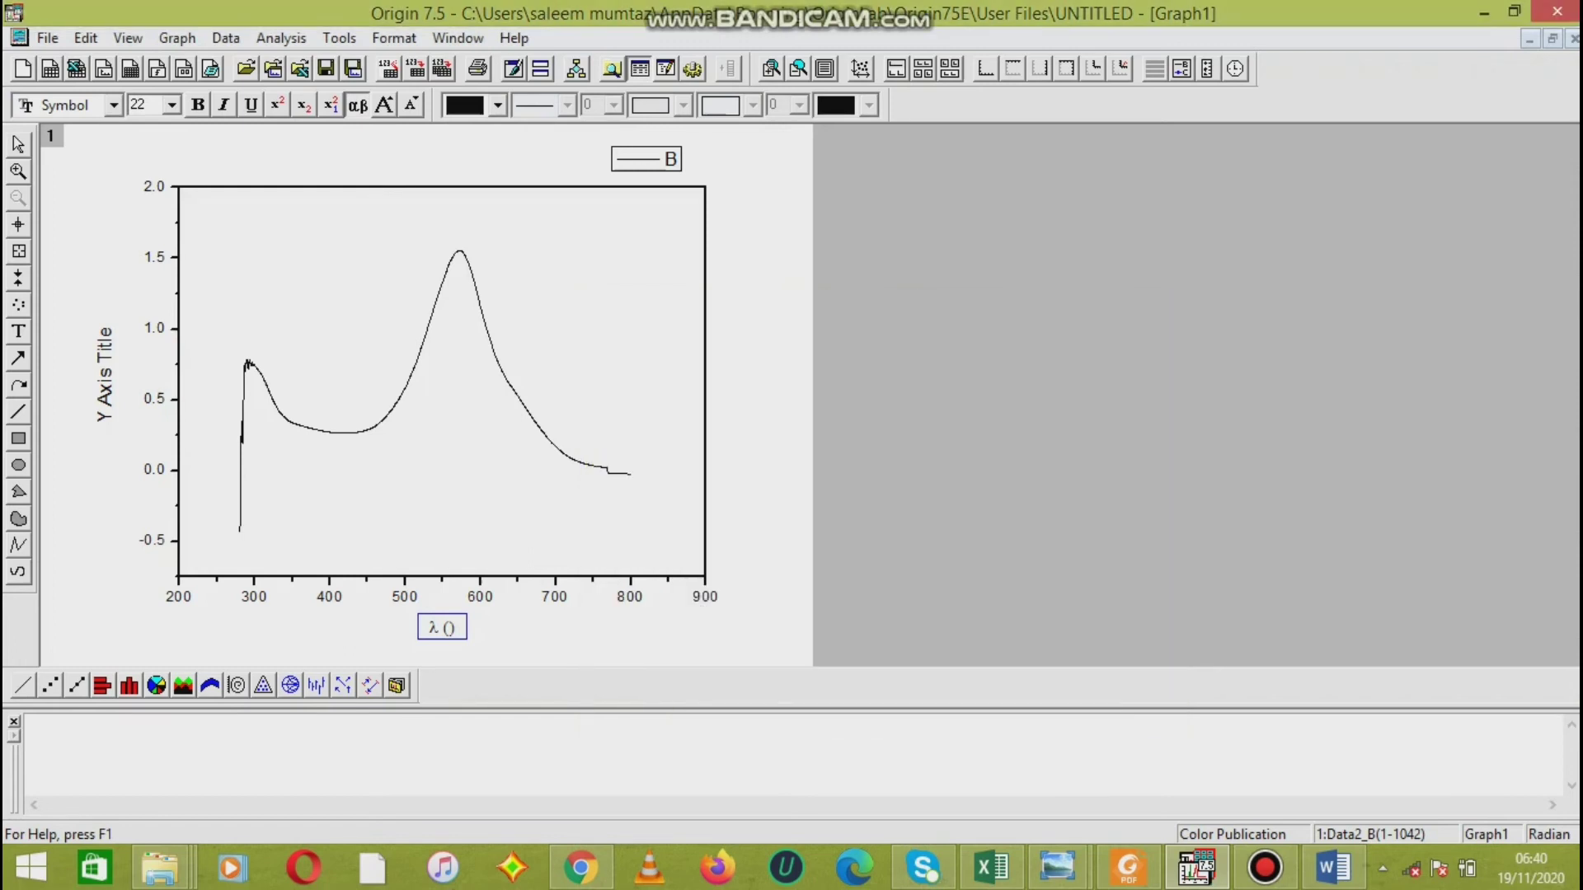
text(n)
key(BackSpace)
key(Escape)
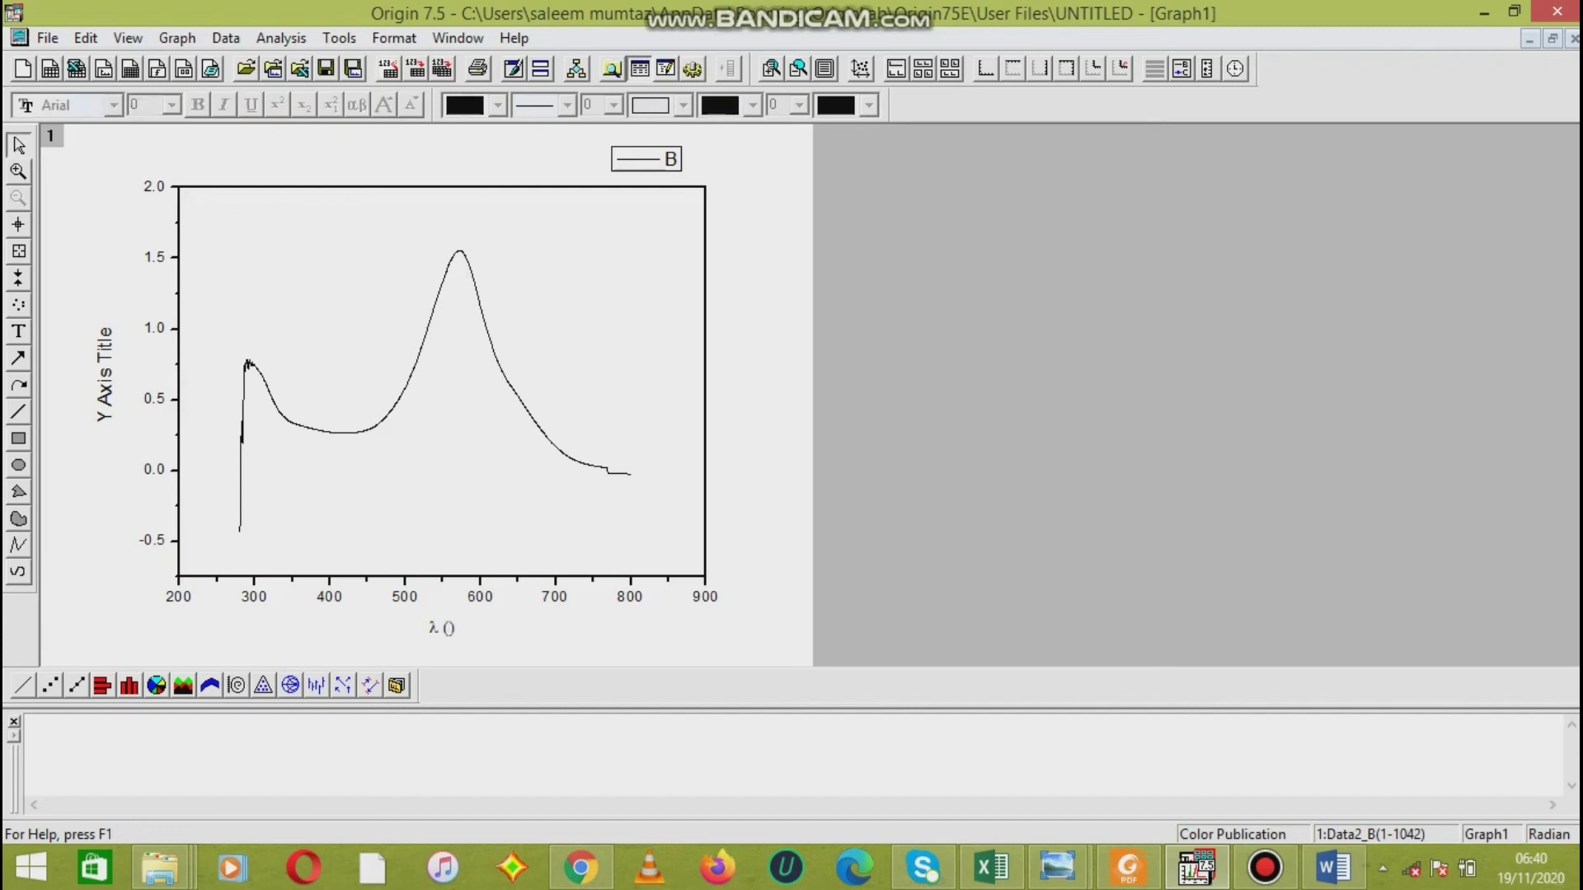
- Replace the Y axis title placeholder with "Absorbance"
double_click(104, 374)
drag(153, 375, 137, 375)
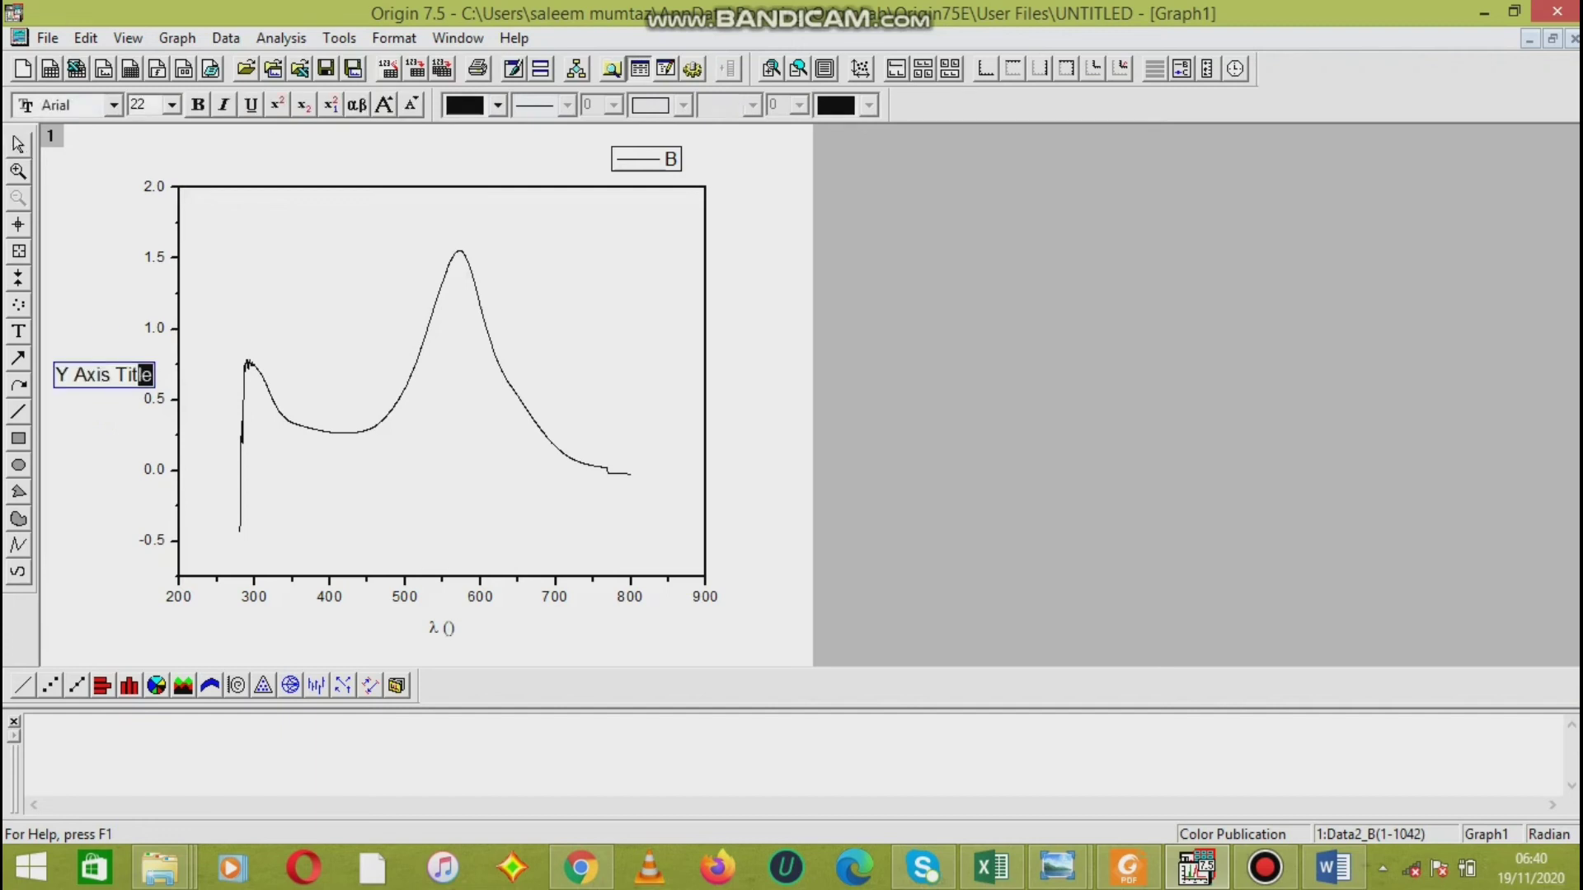
key(shift+Home)
text(A)
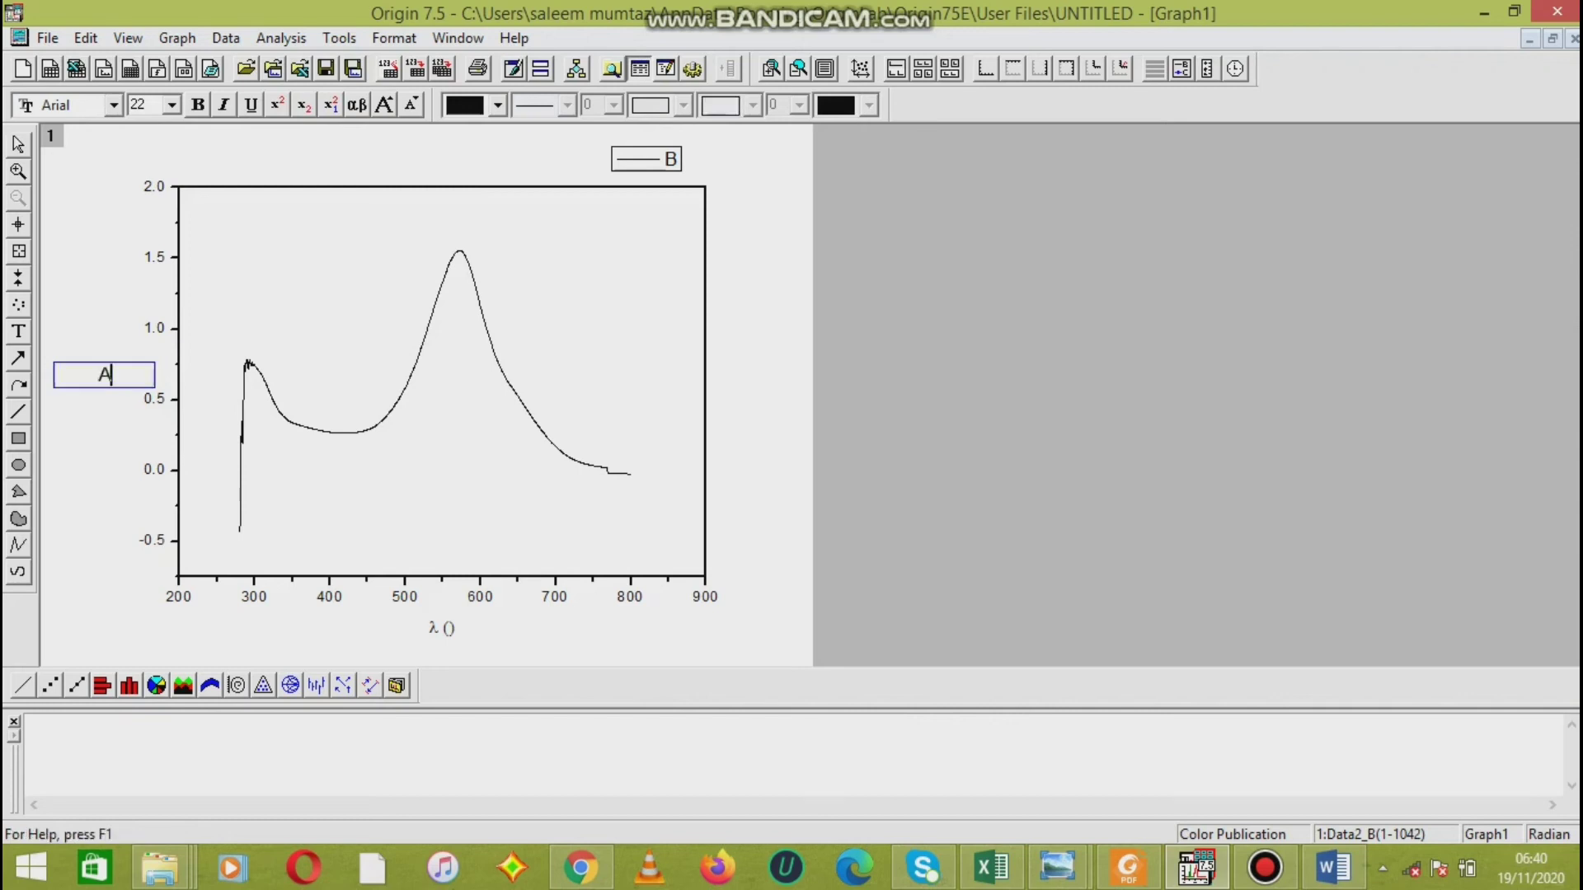
text(bsorbance)
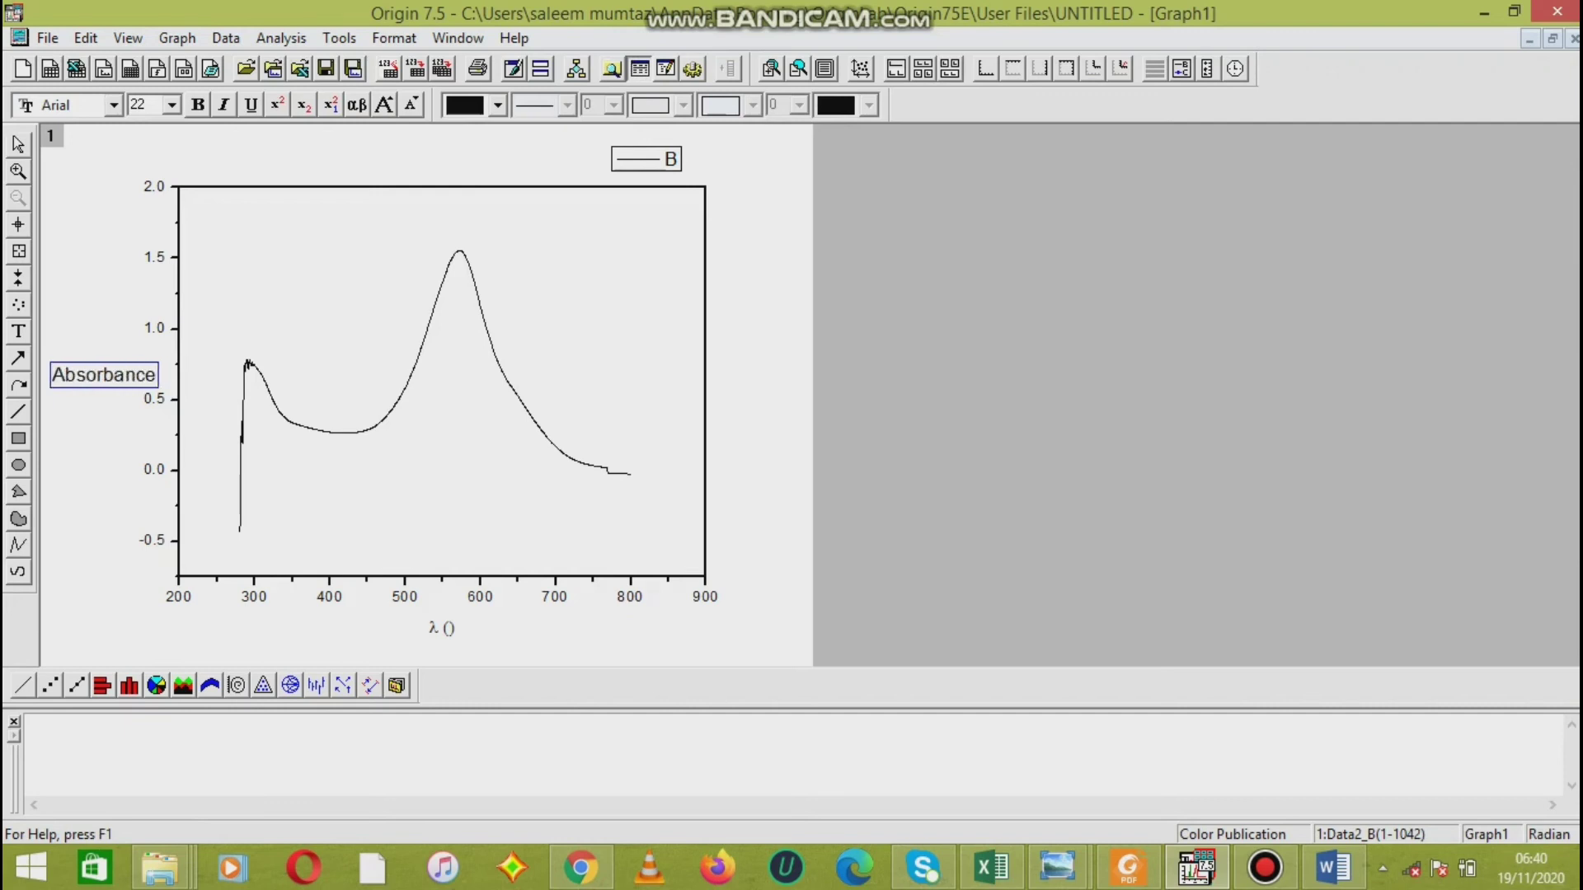
click(15, 138)
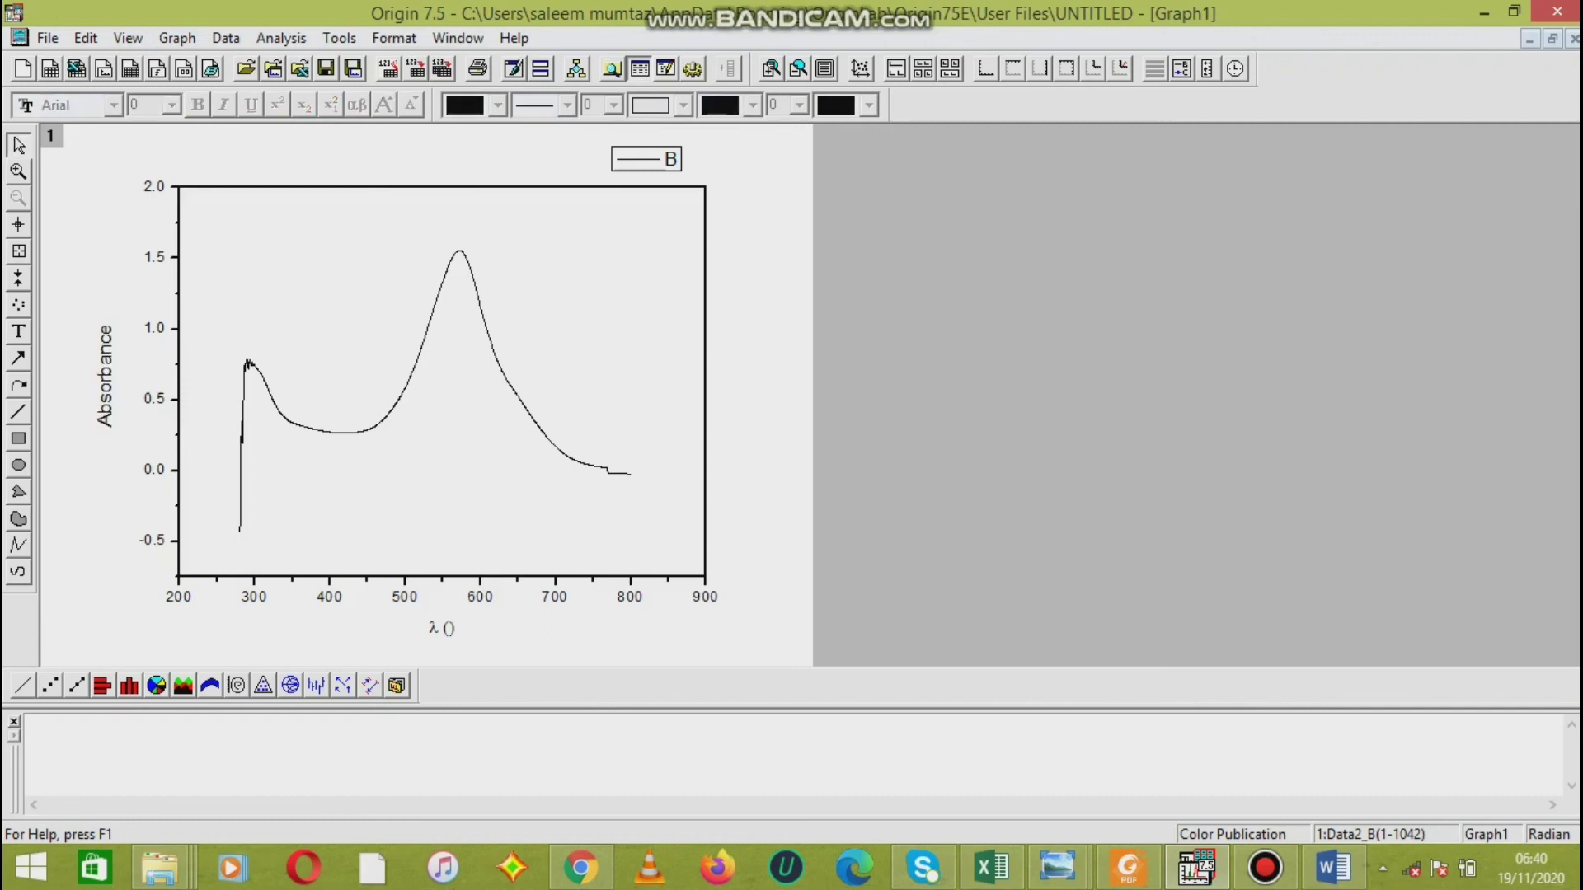
- Set the font of the "Absorbance" Y axis title to Times New Roman
double_click(104, 376)
drag(157, 376, 52, 376)
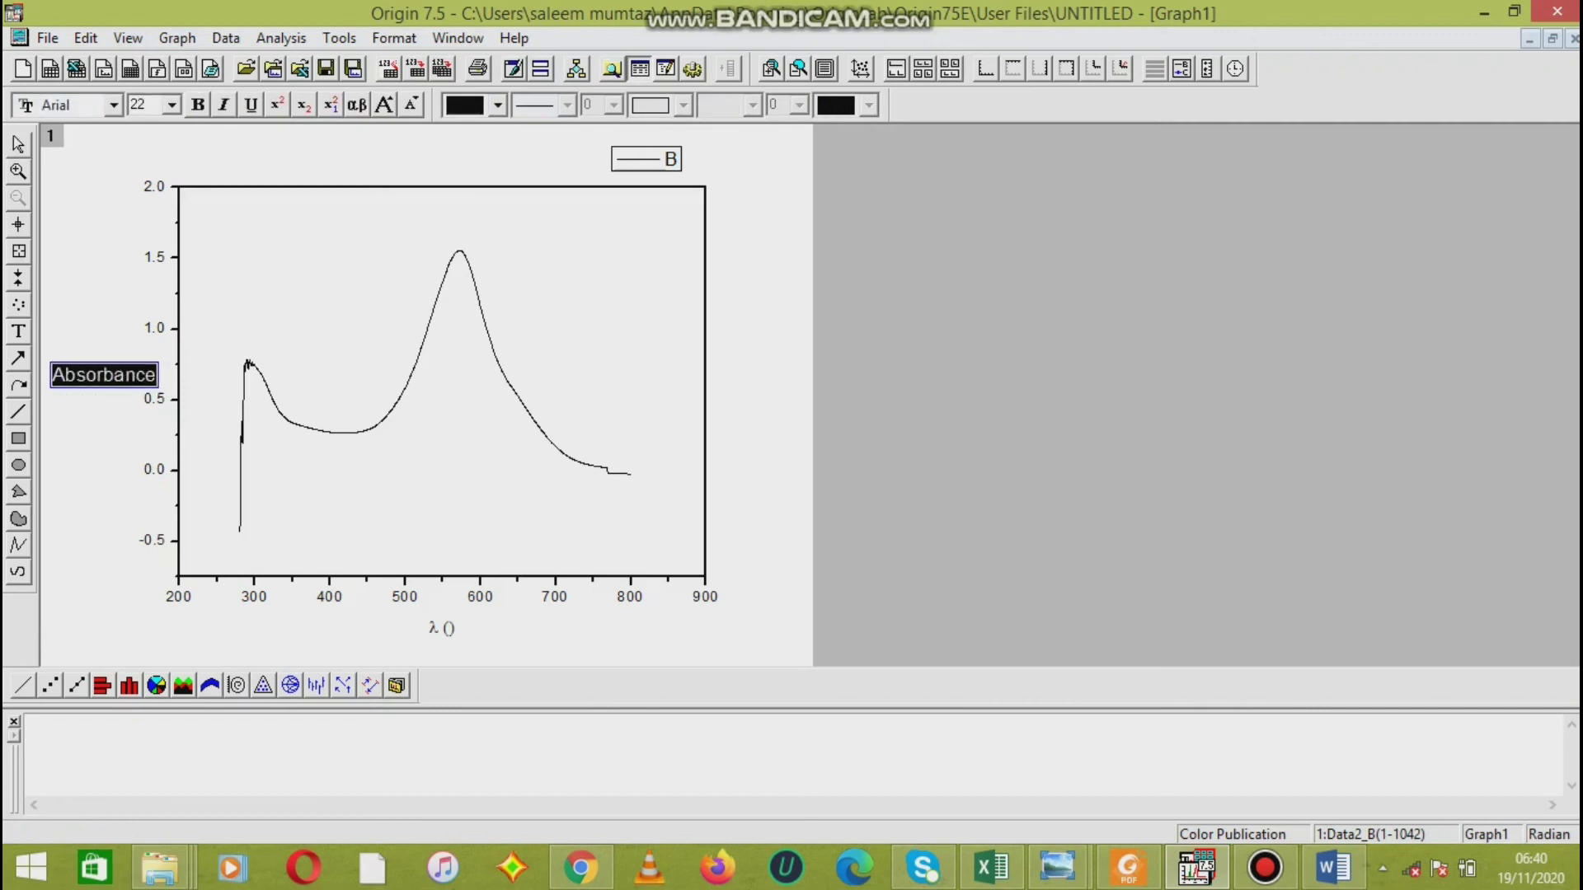
click(113, 105)
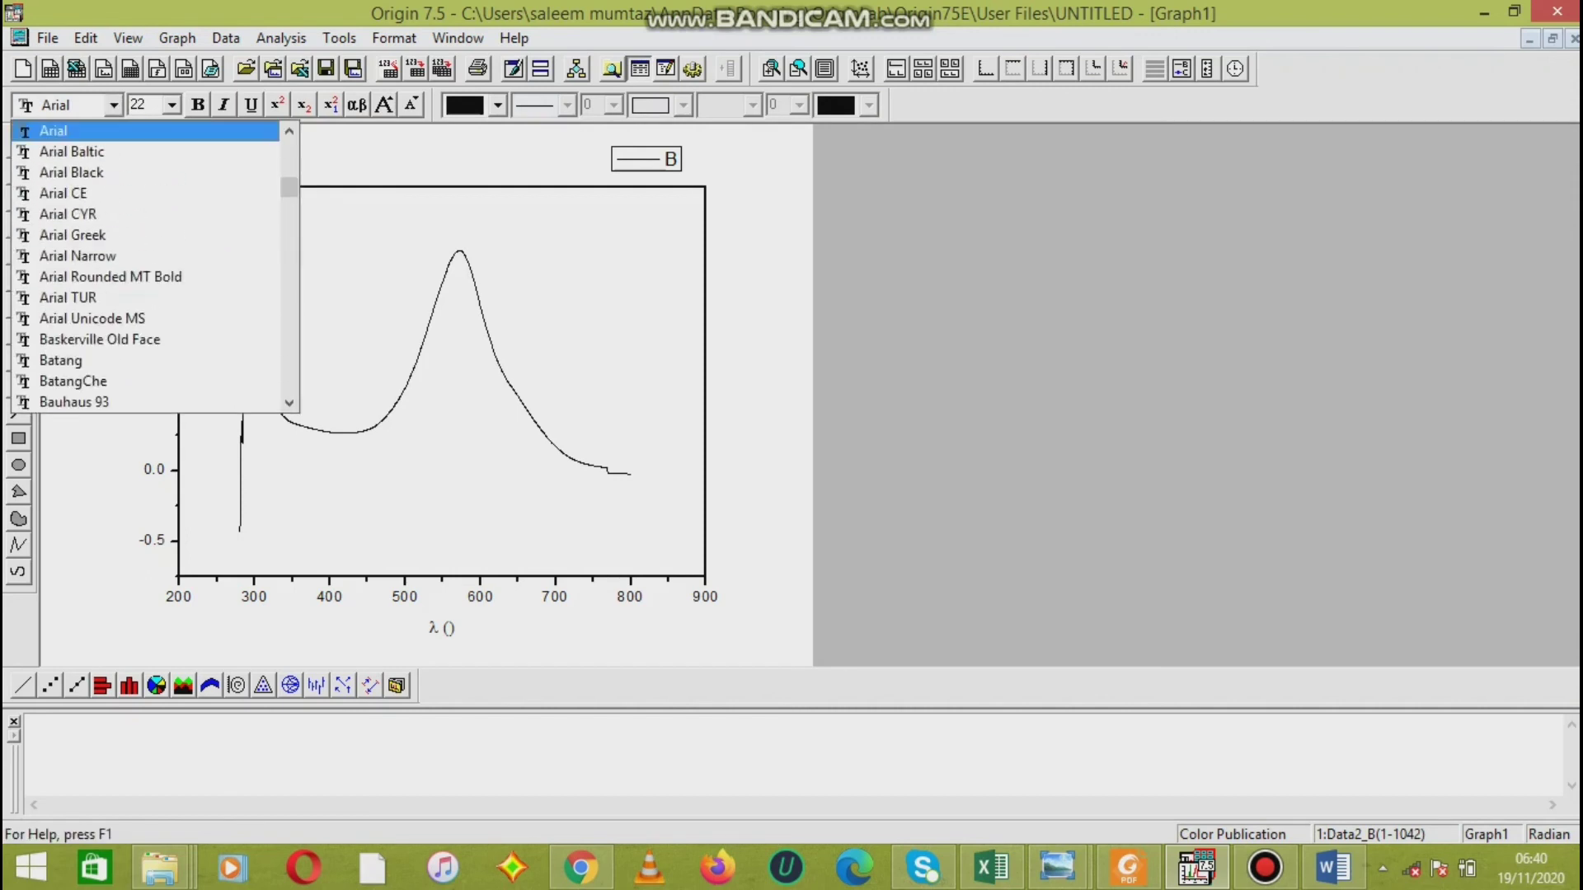
key(t)
key(Return)
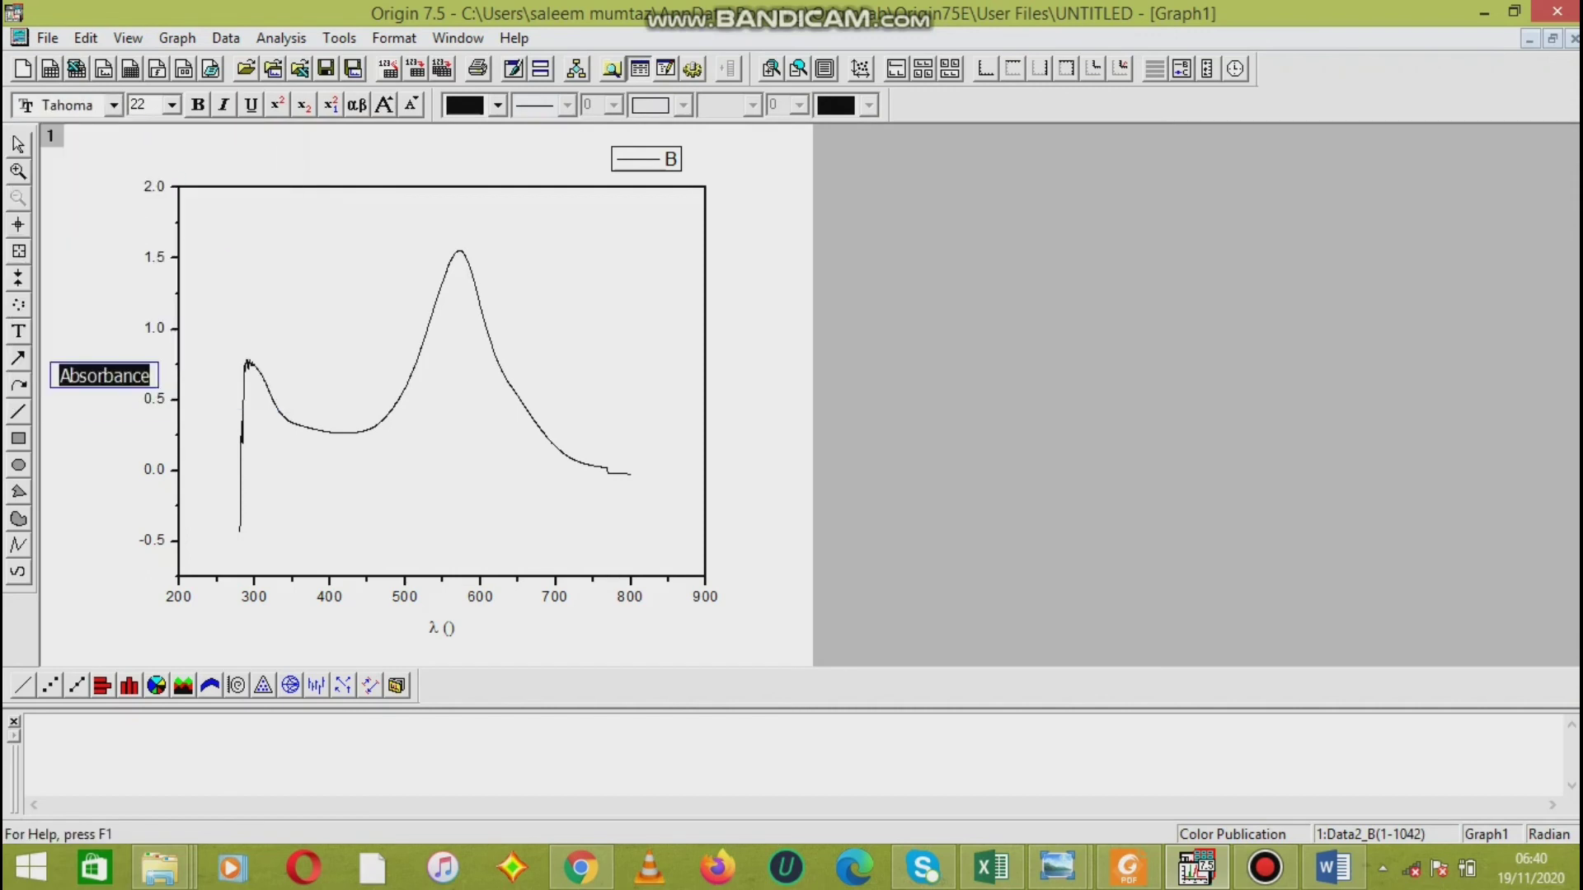
click(113, 104)
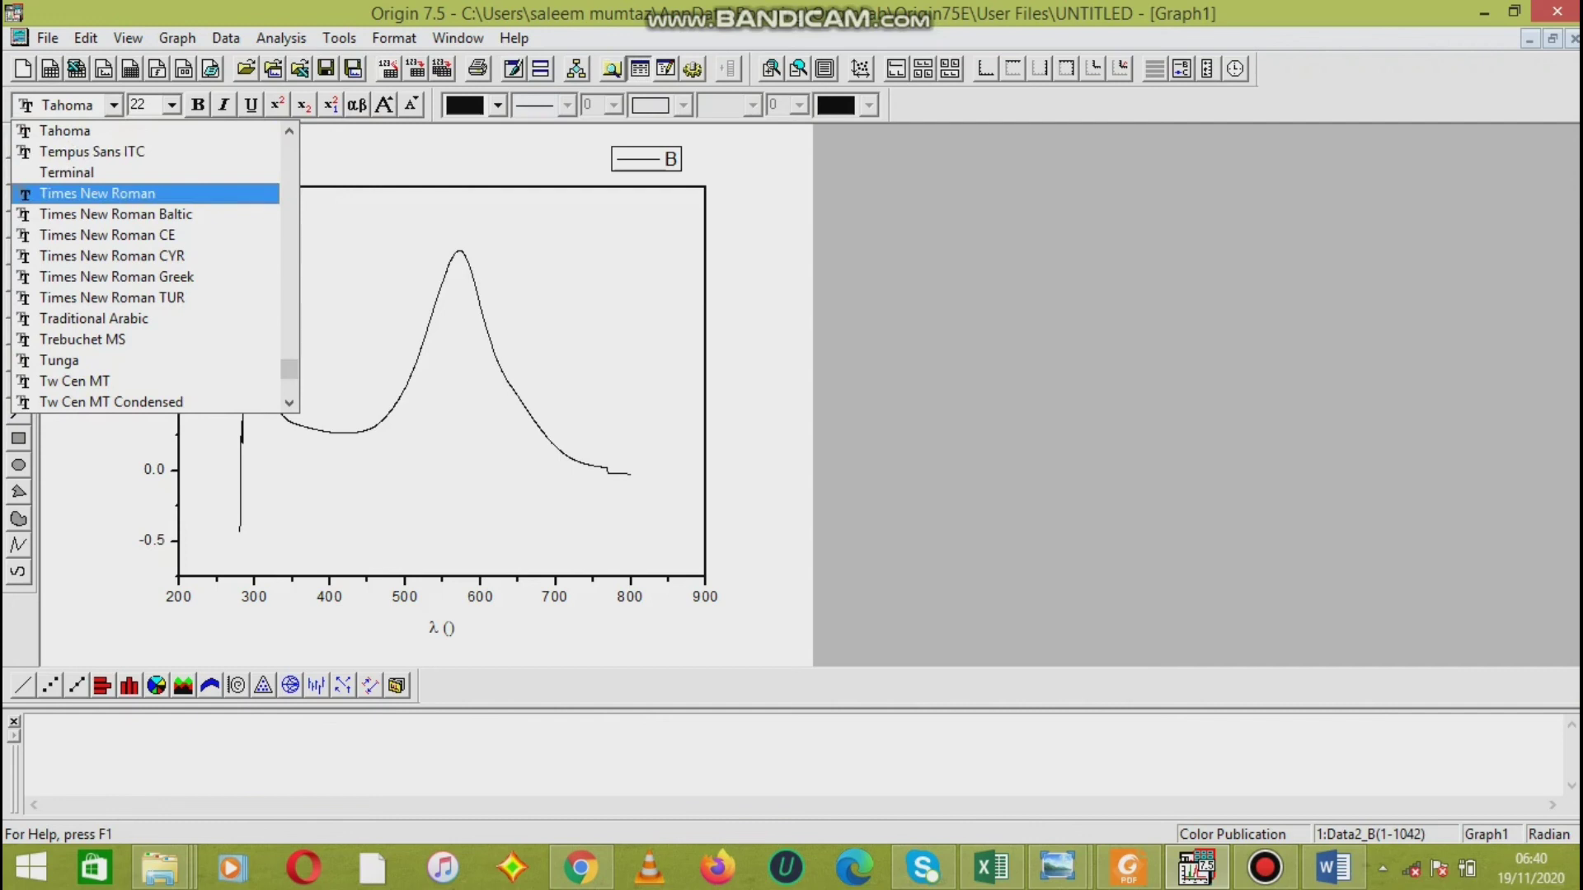
key(Return)
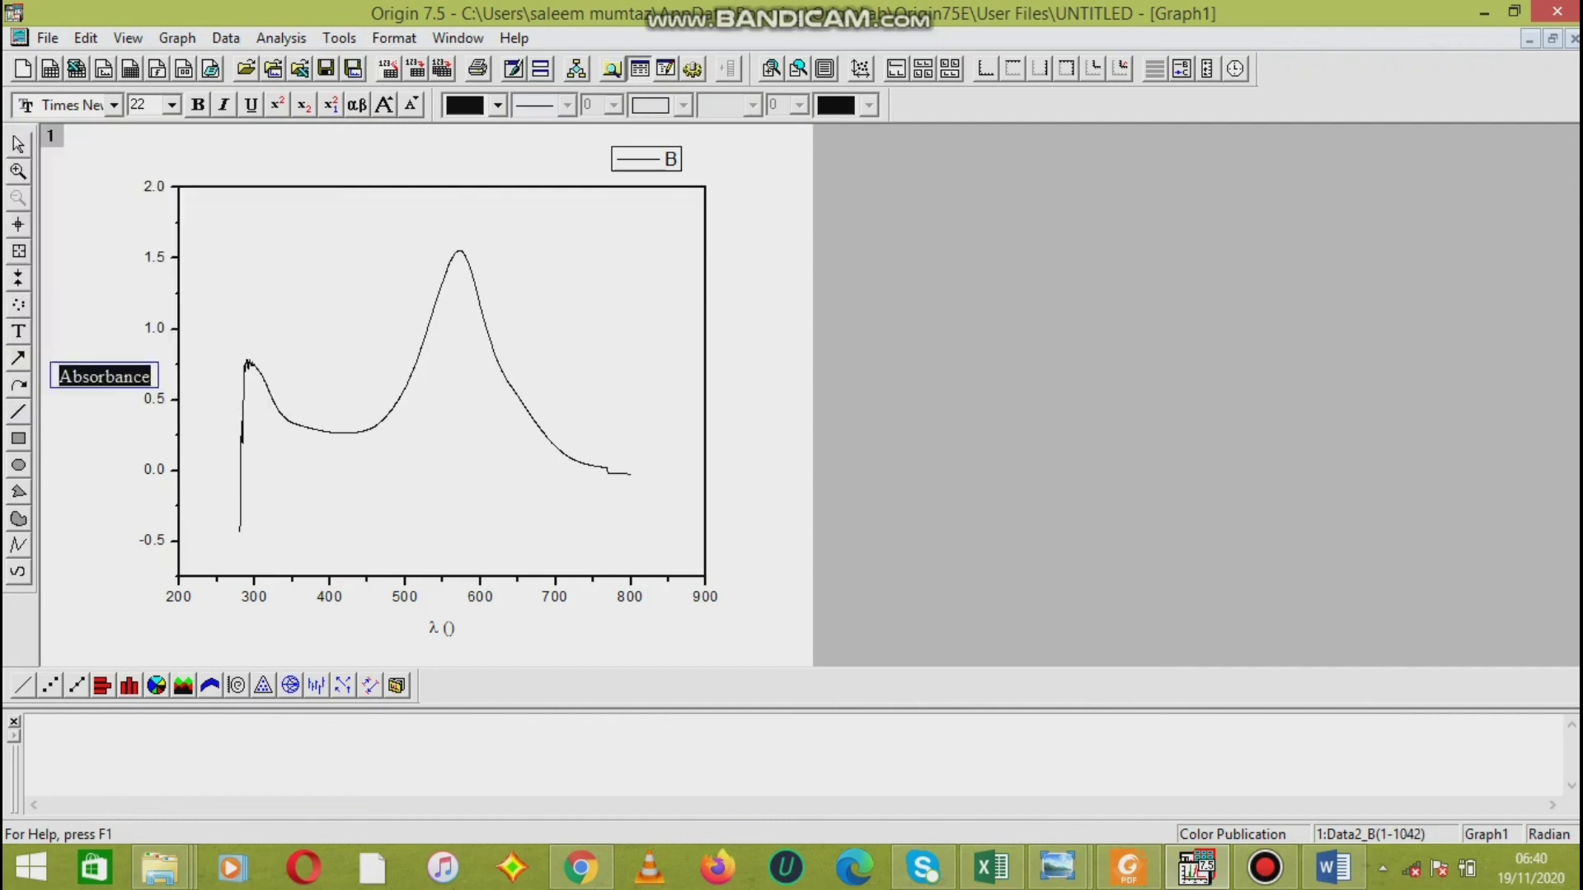
key(Escape)
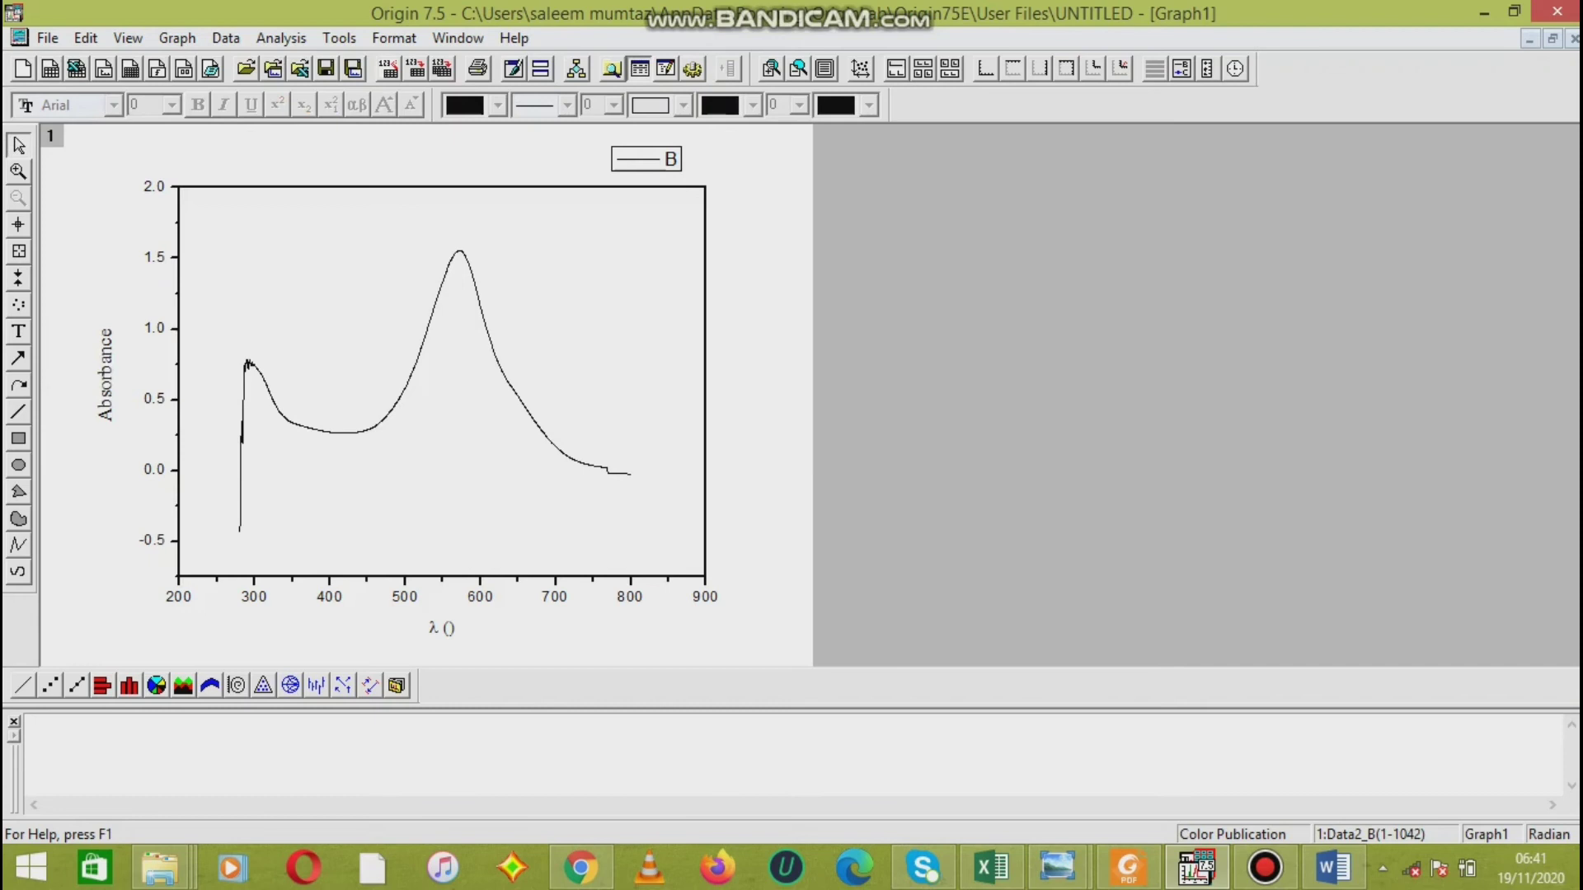
- Replace the X axis title's contents with λ from the Symbol Map, returning the text font to Arial
double_click(443, 627)
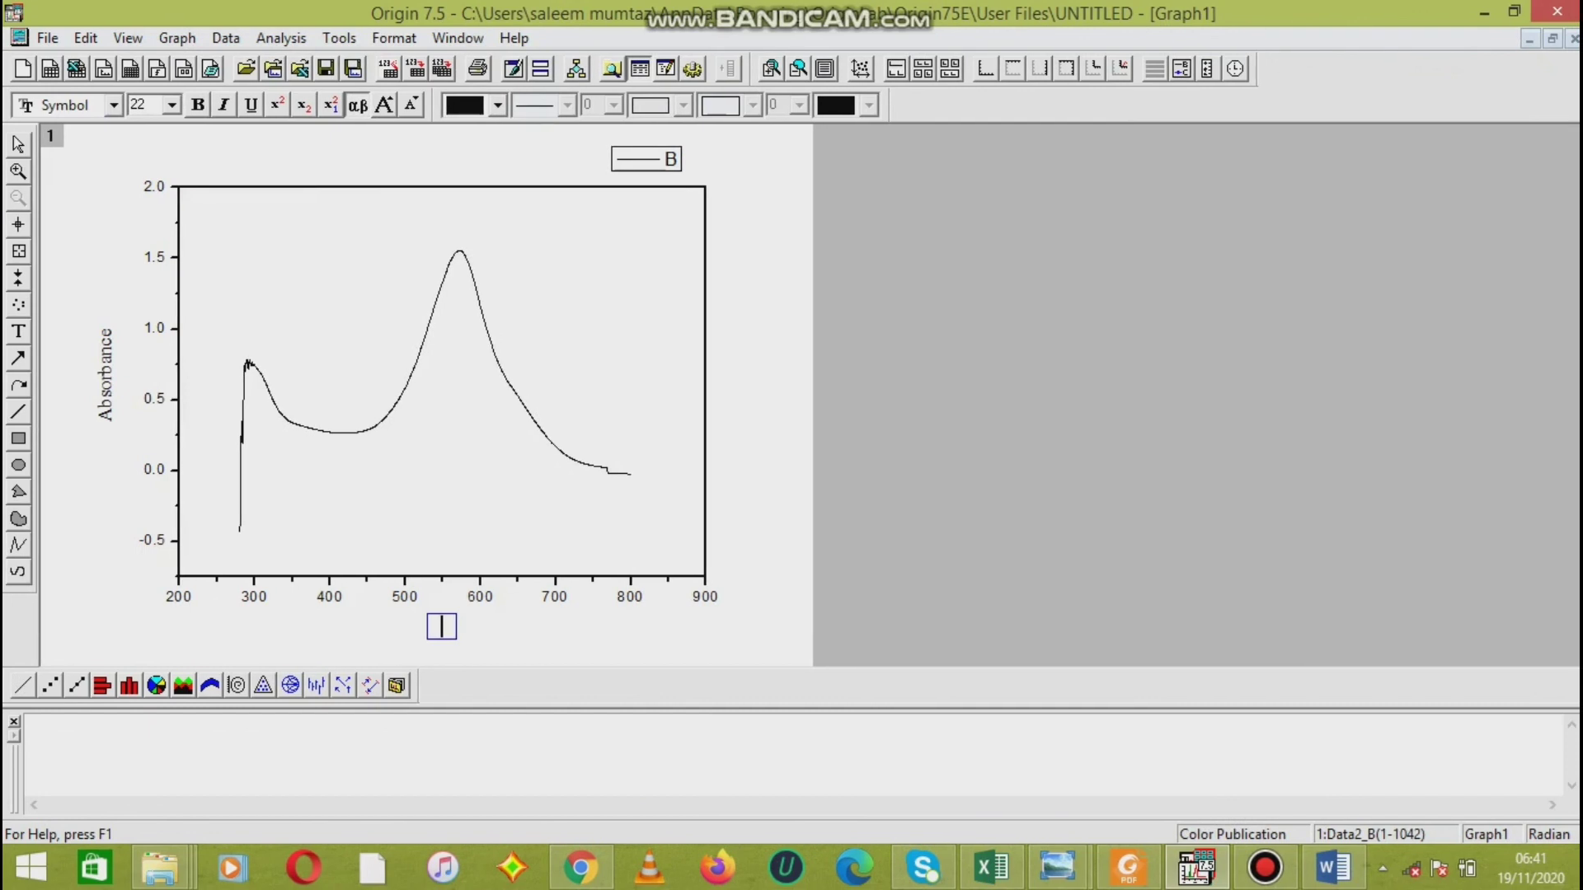
key(ctrl+g)
text(bb)
key(BackSpace)
key(BackSpace)
right_click(445, 627)
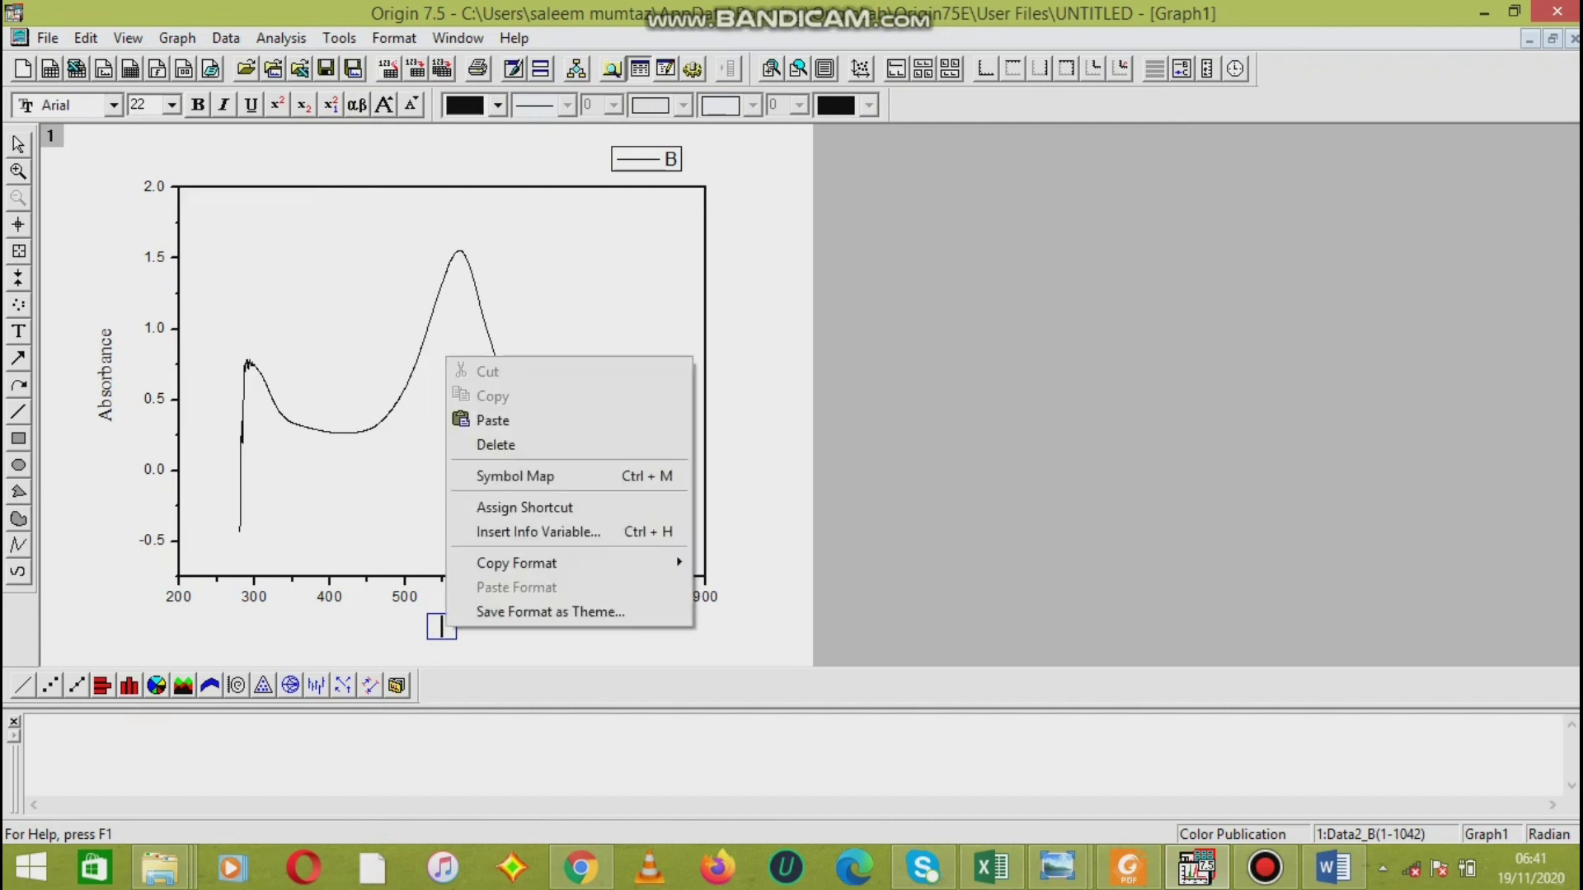
click(515, 475)
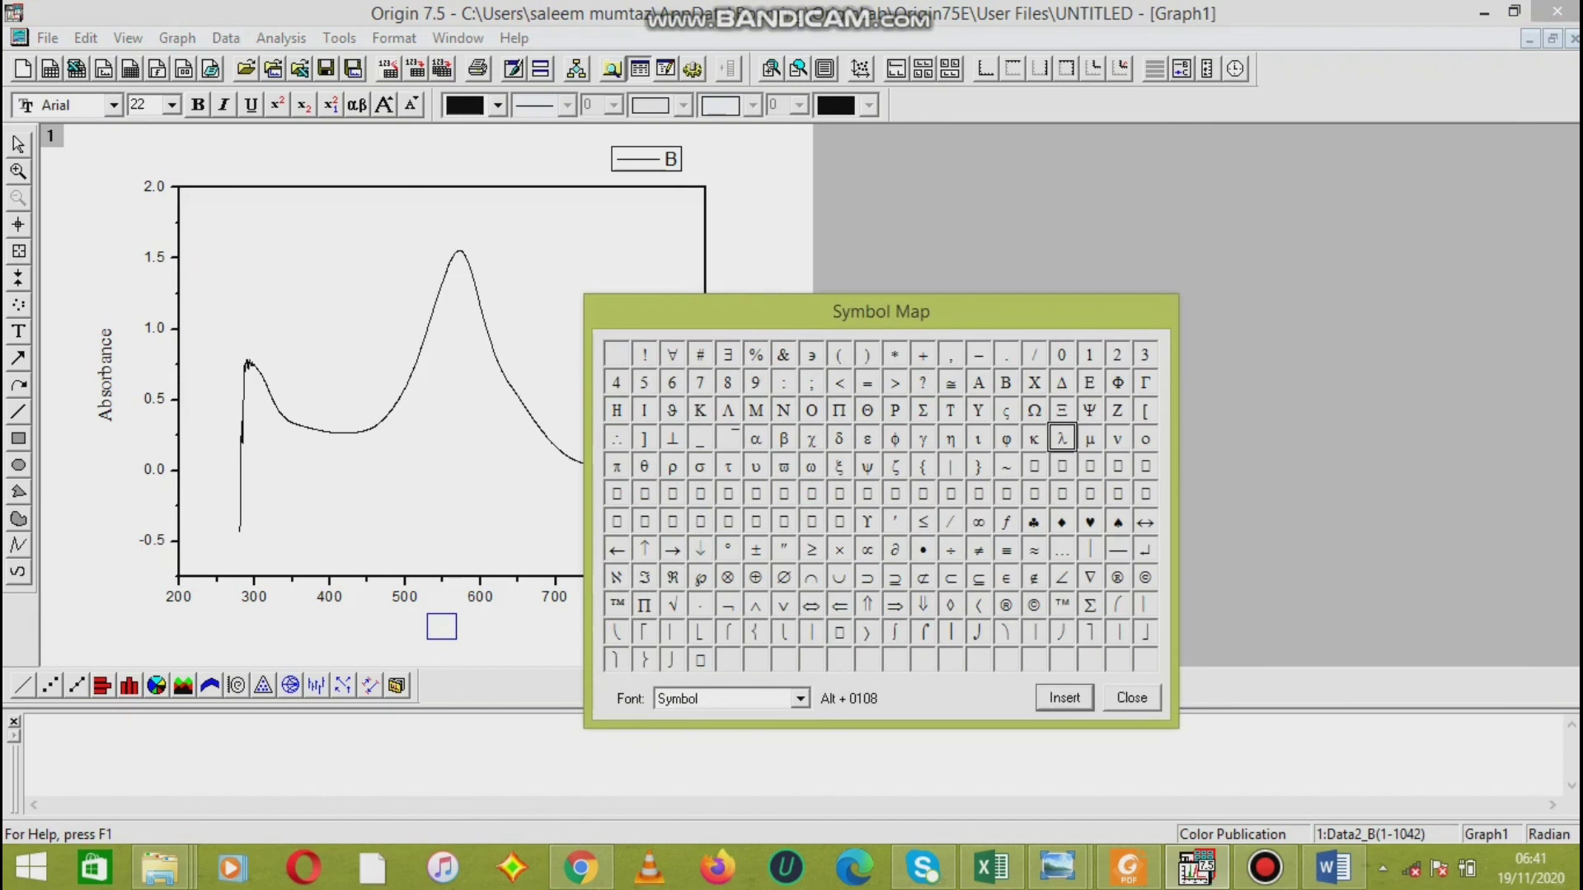
click(1061, 438)
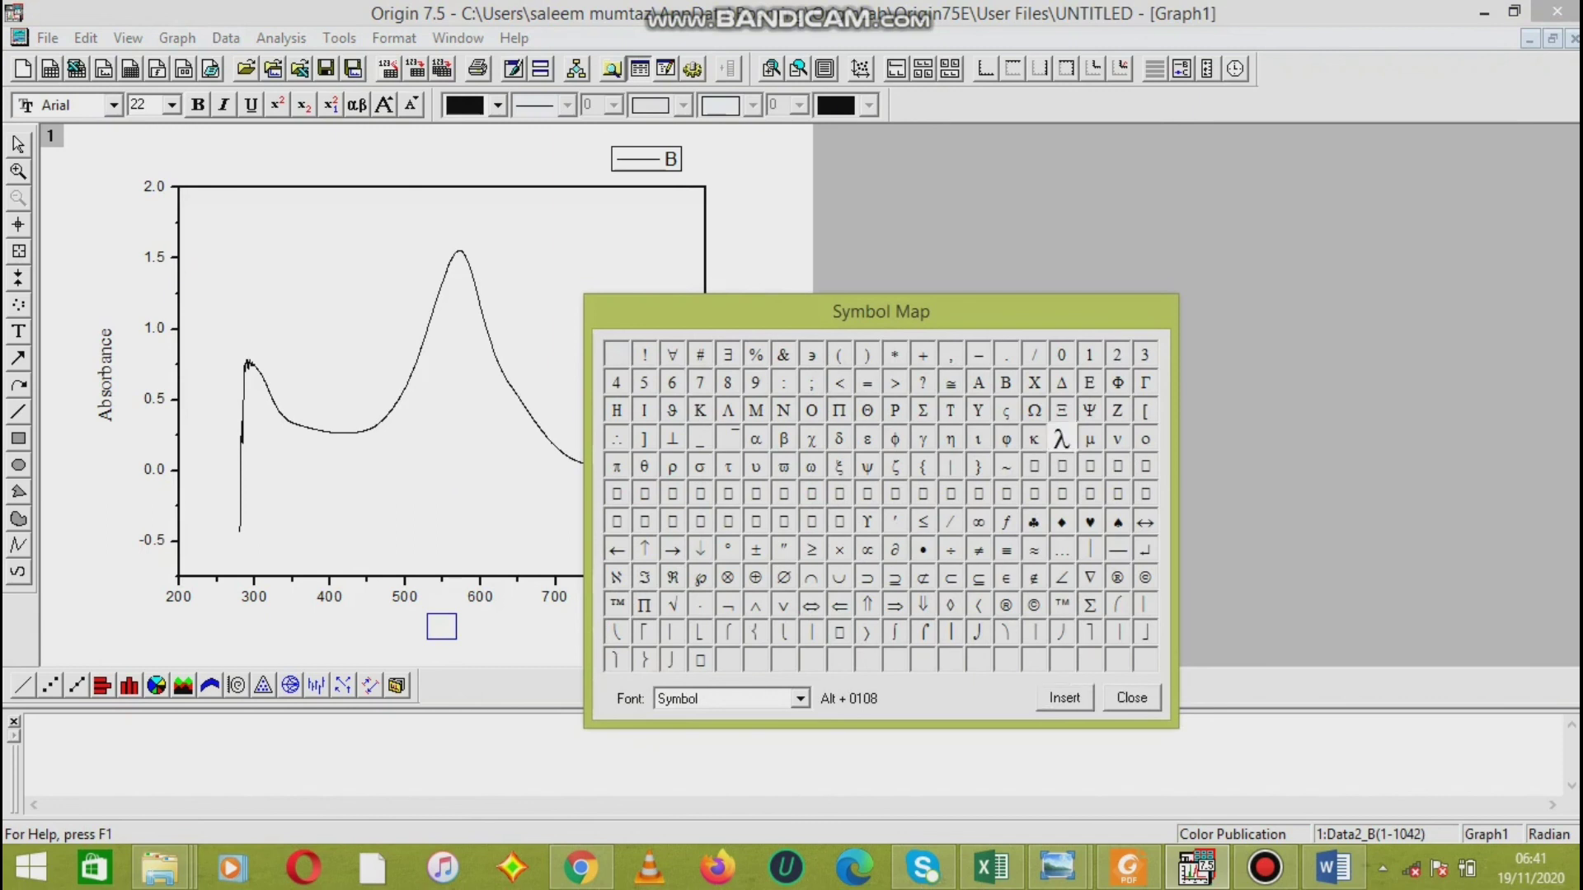
click(1064, 698)
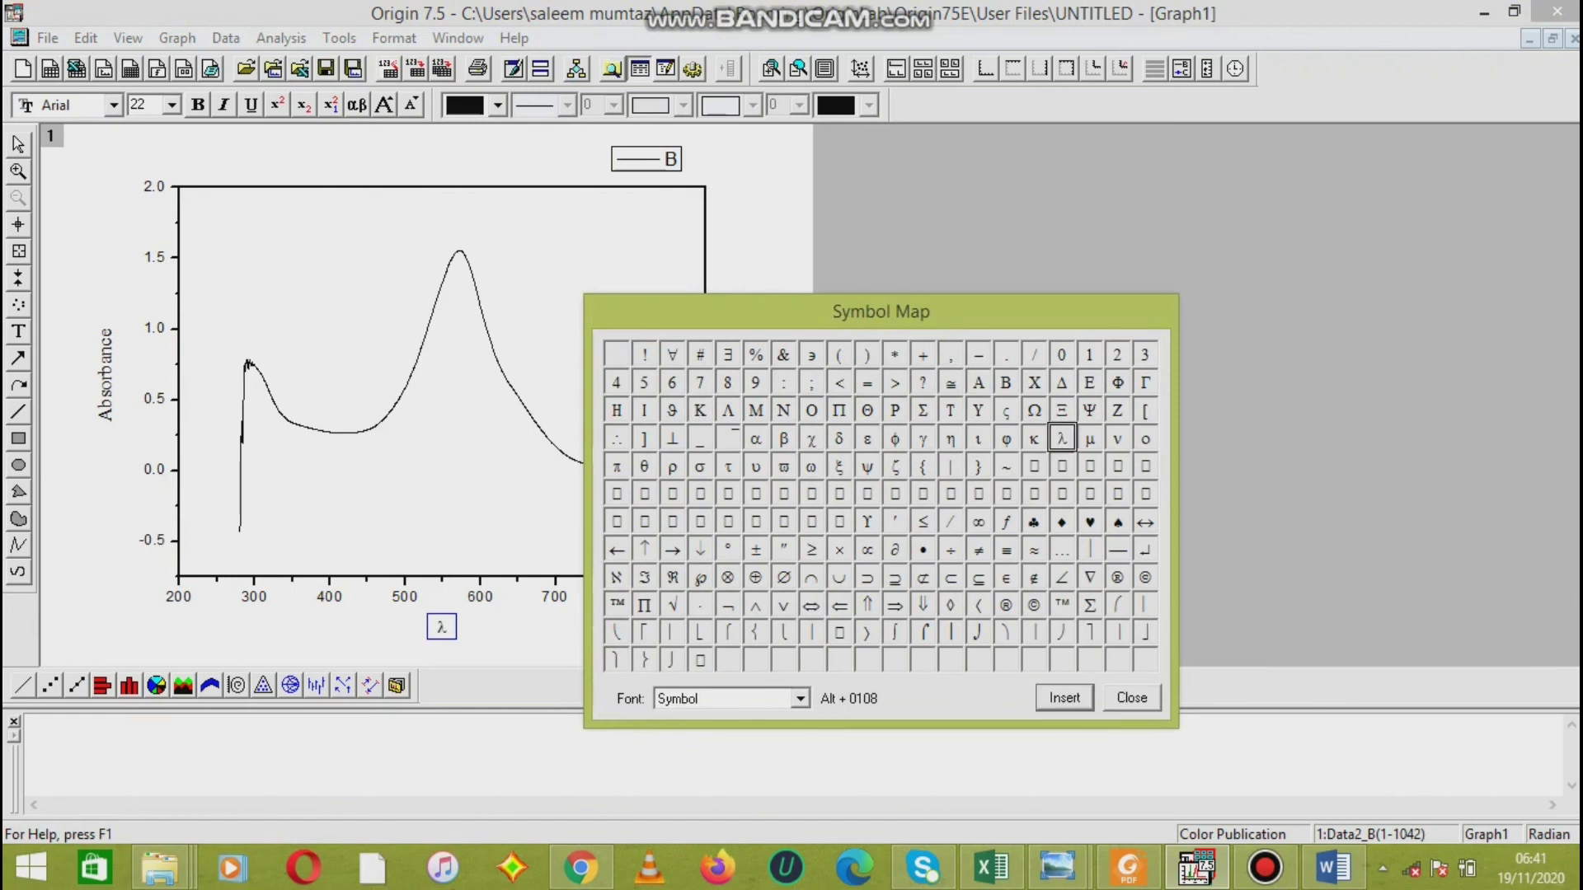
click(1131, 697)
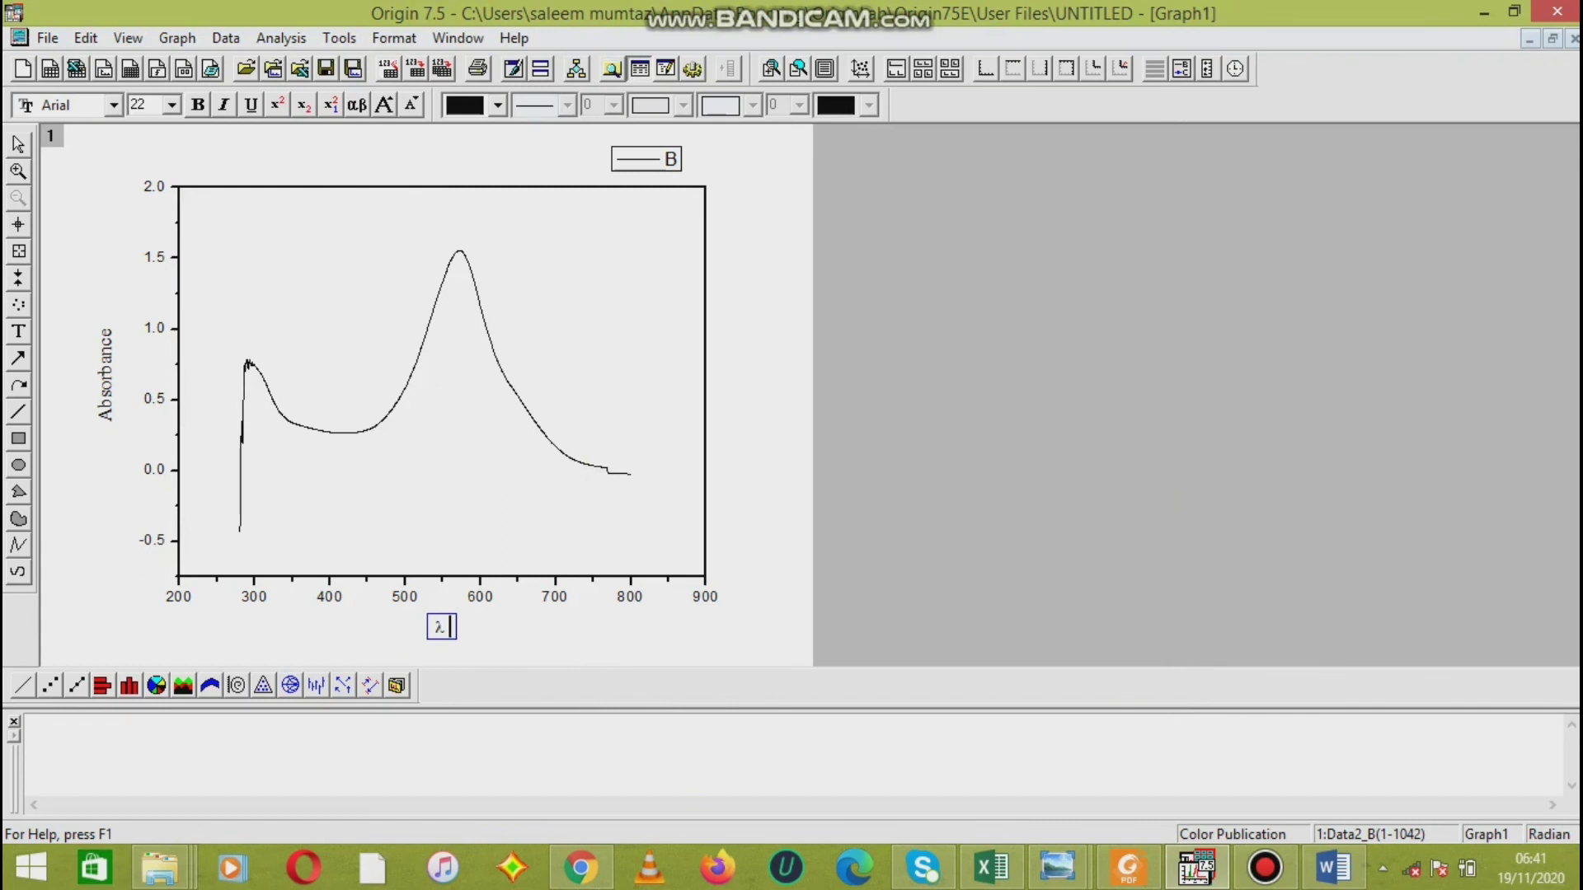
- Add the unit "(nm)" after λ in the X axis title and finish editing it
text(())
key(Left)
text(nm)
key(Escape)
- Make the tick labels of both the X axis and the Y axis bold
click(404, 598)
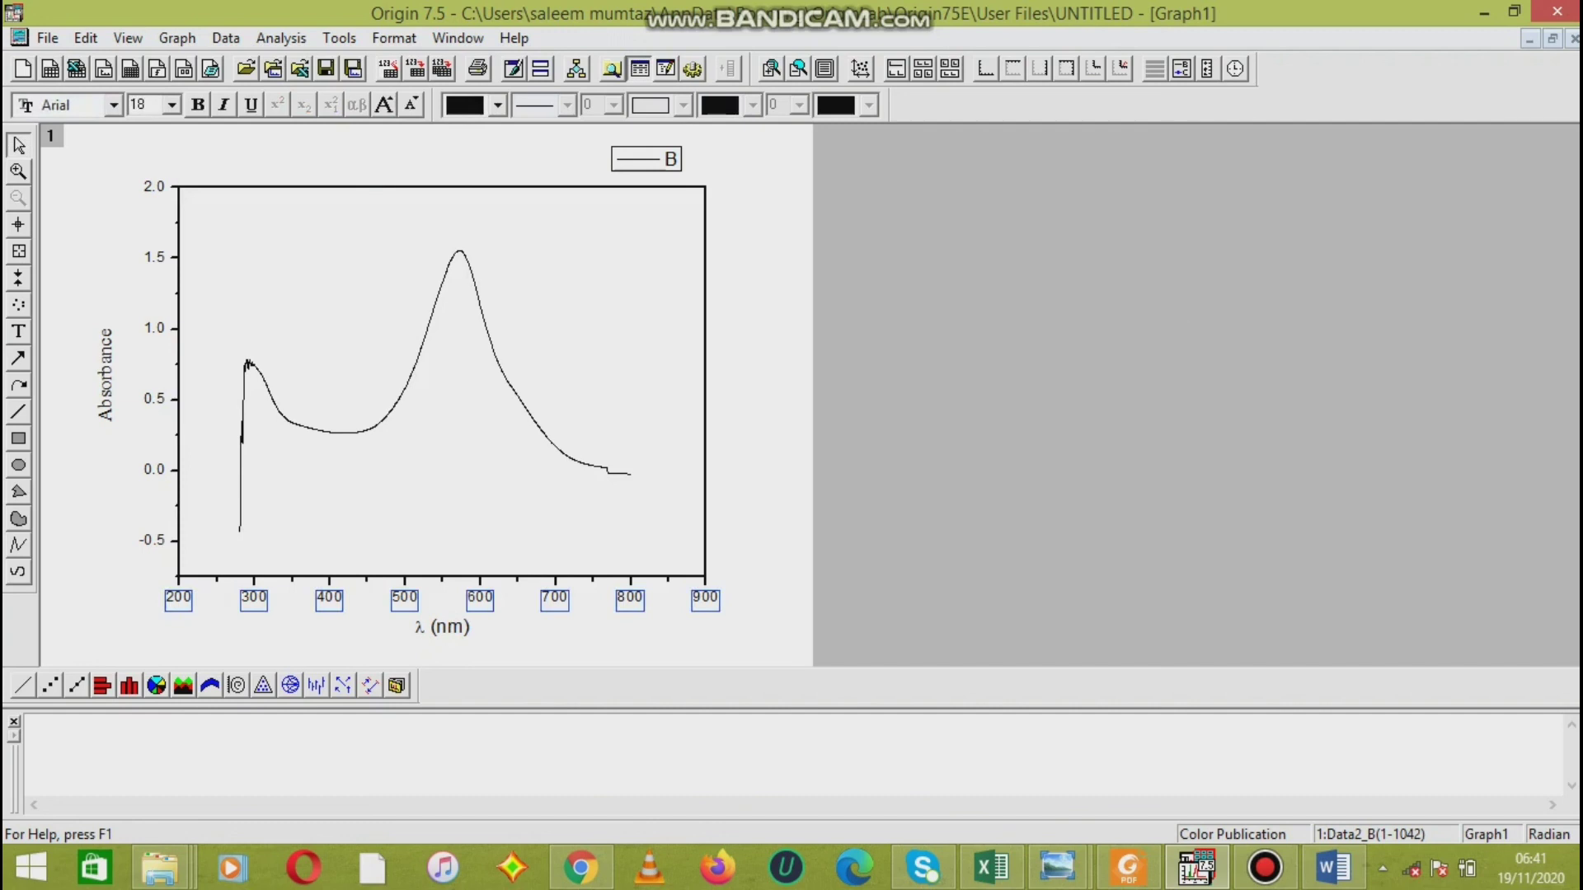
click(198, 105)
click(152, 328)
click(198, 105)
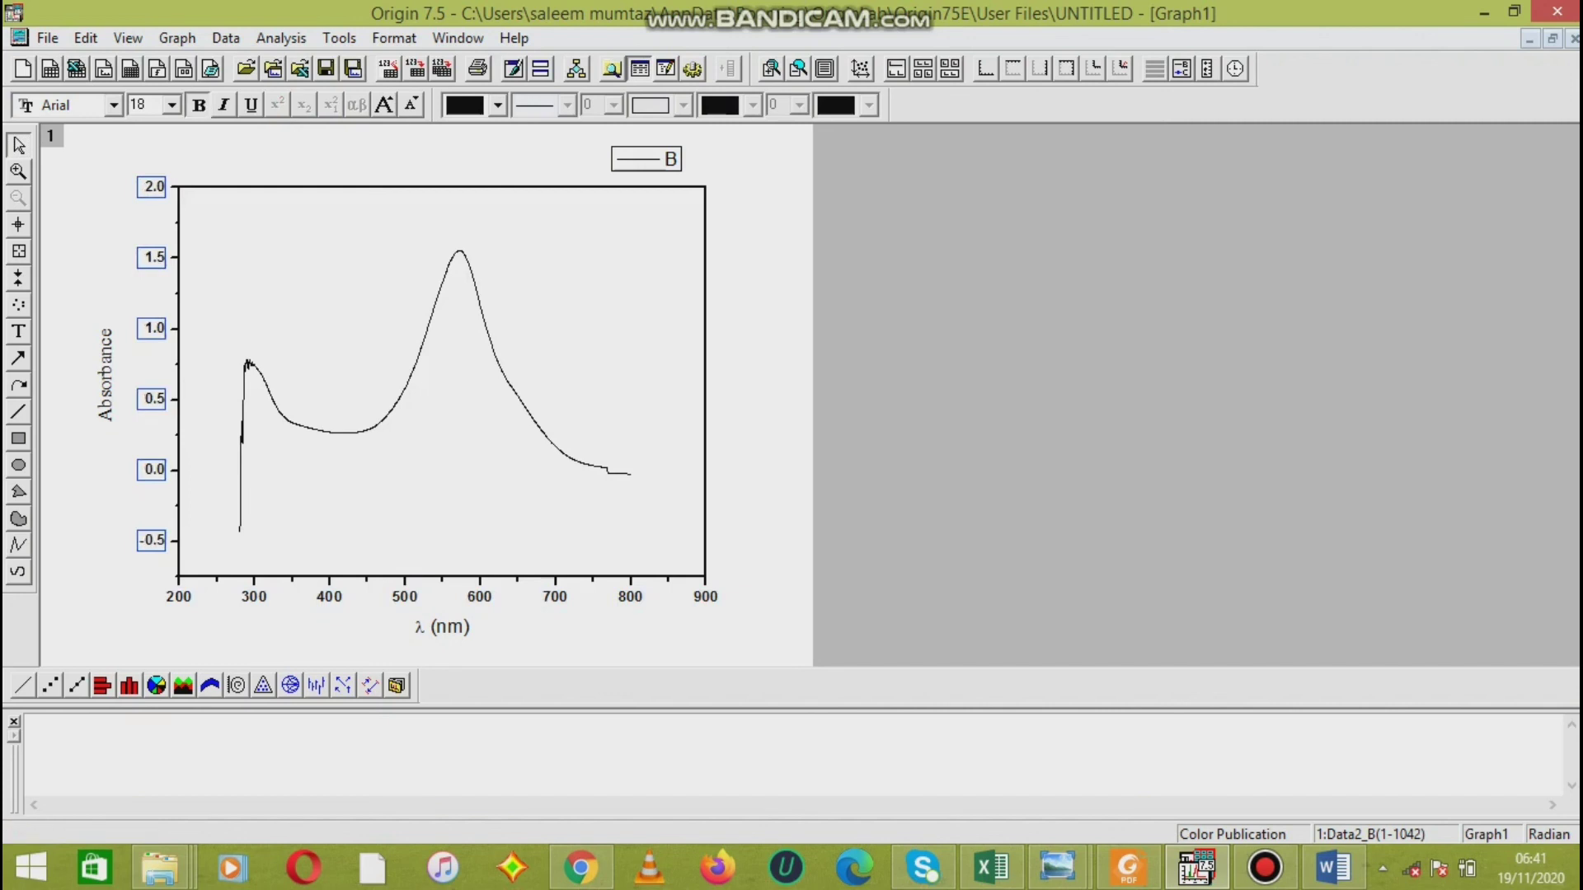
- Delete the legend above the graph frame
click(647, 159)
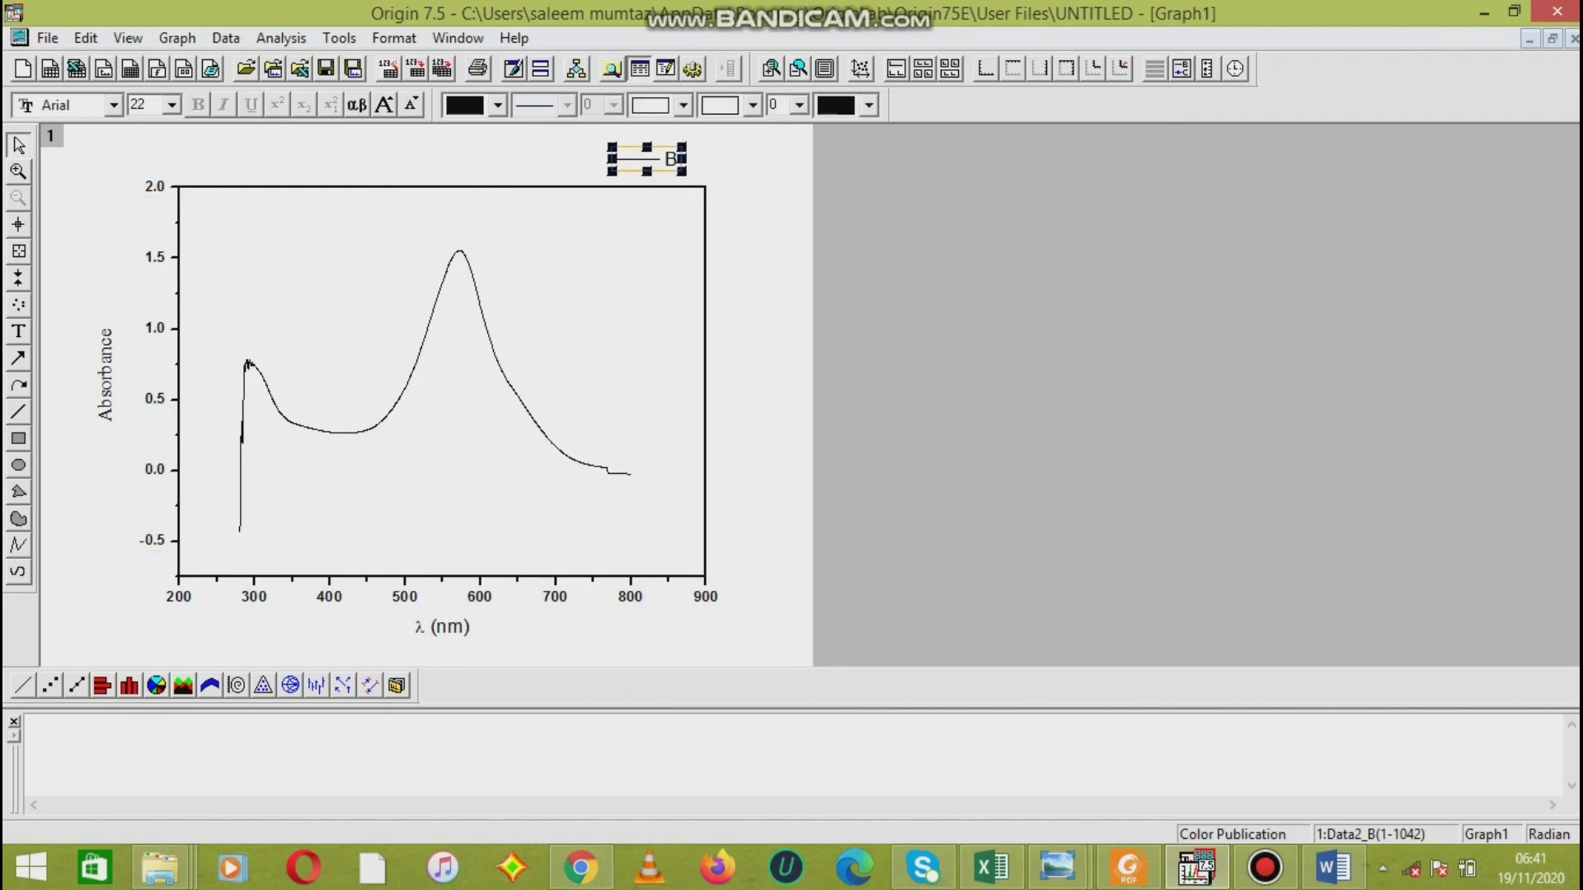
key(Delete)
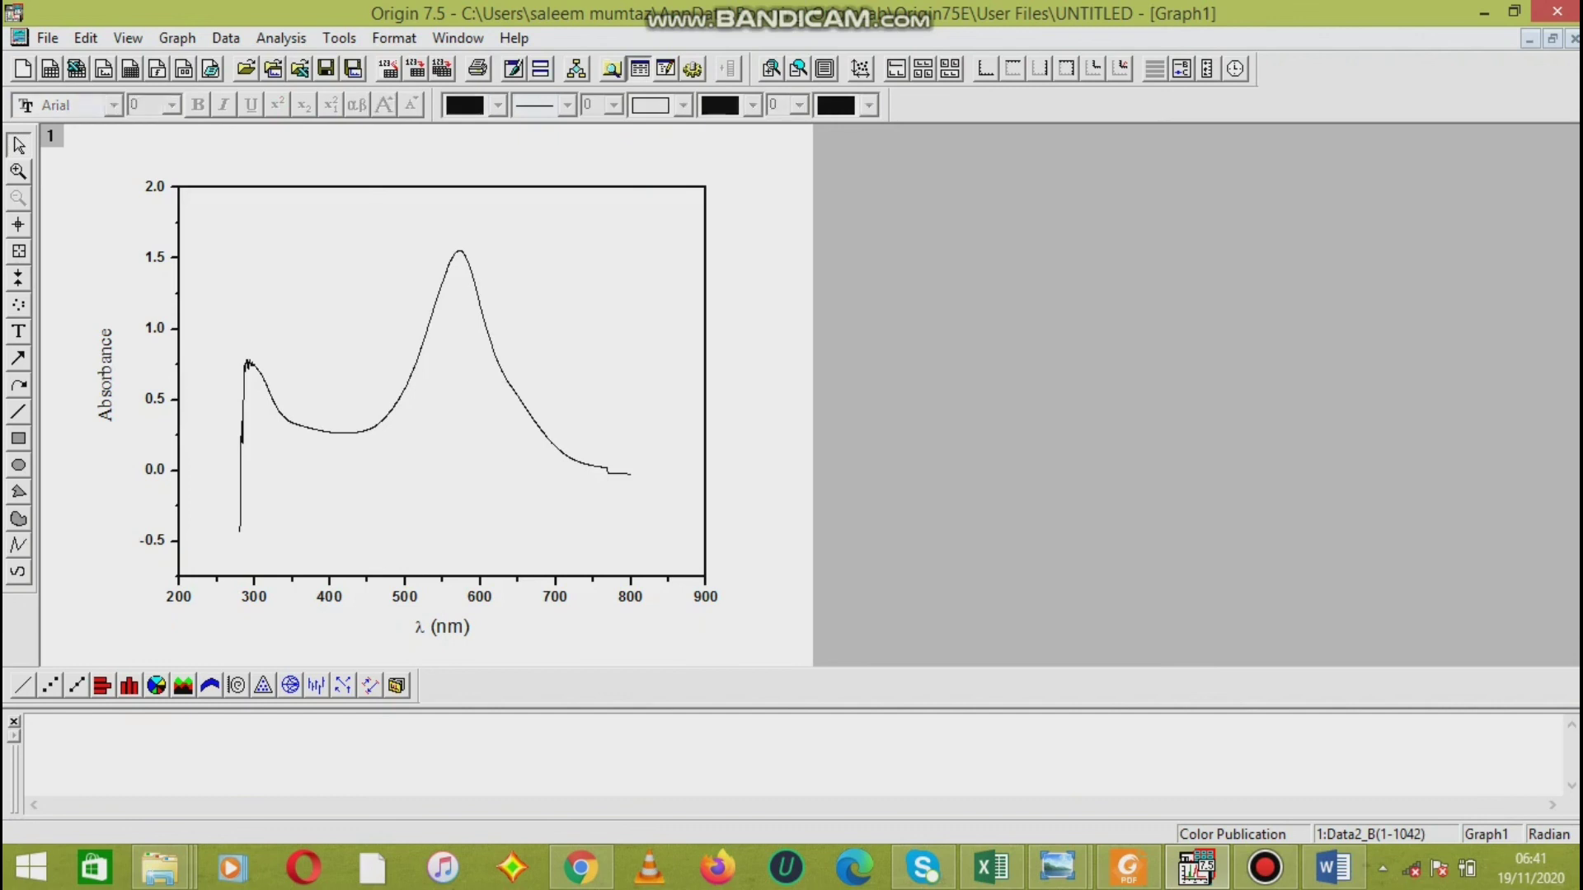